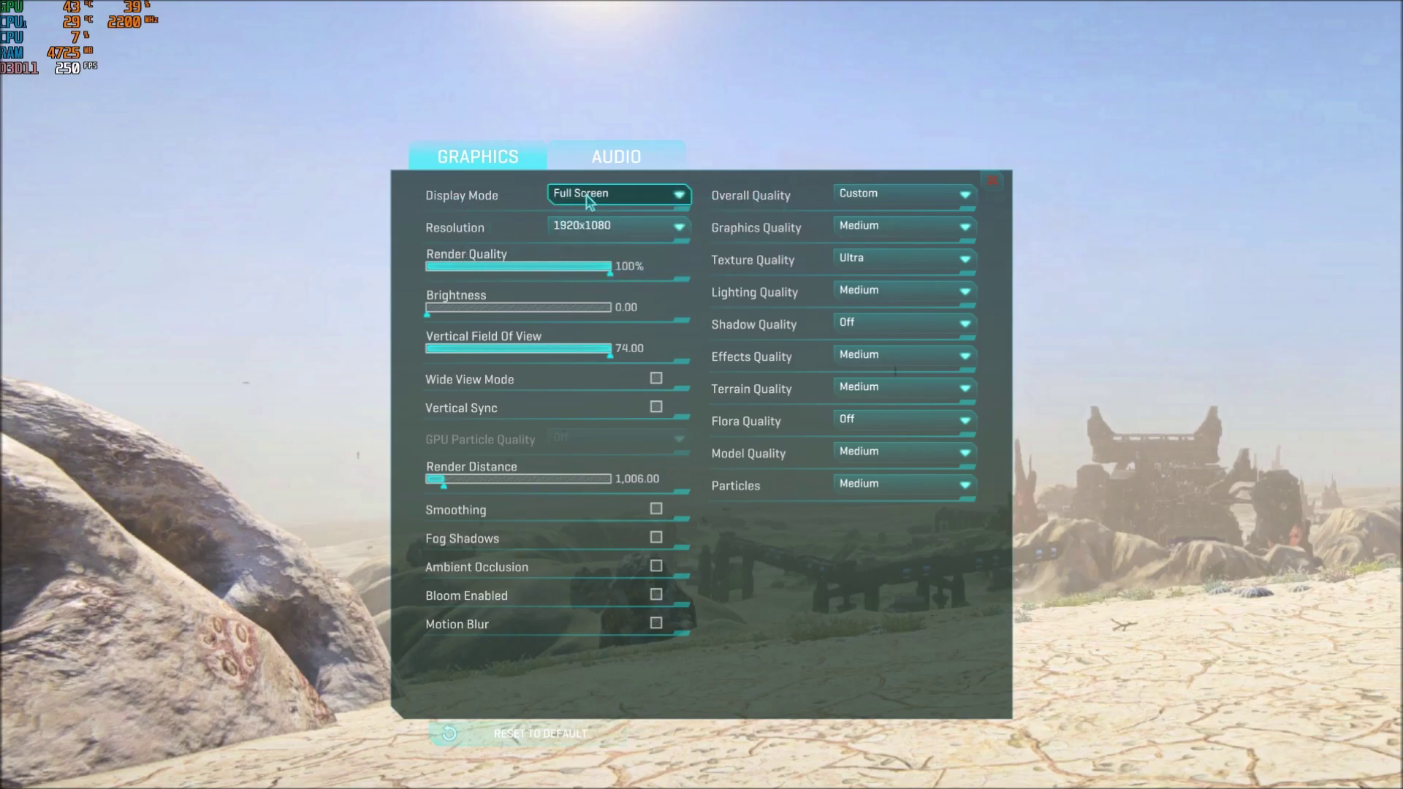
# Check the Display Mode choices and review the resolution, brightness, render distance, ambient occlusion and overall graphics quality settings
pyautogui.click(595, 196)
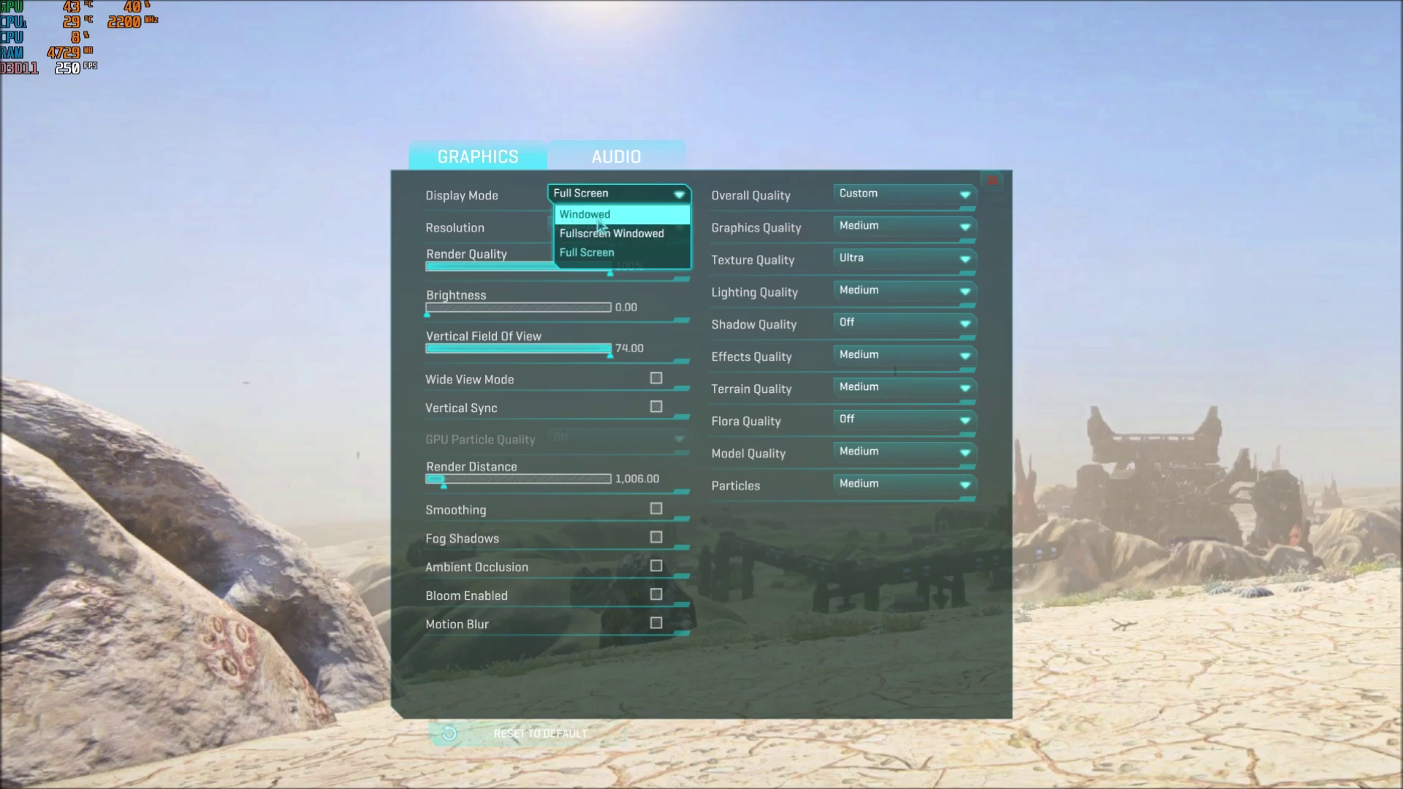
pyautogui.click(495, 221)
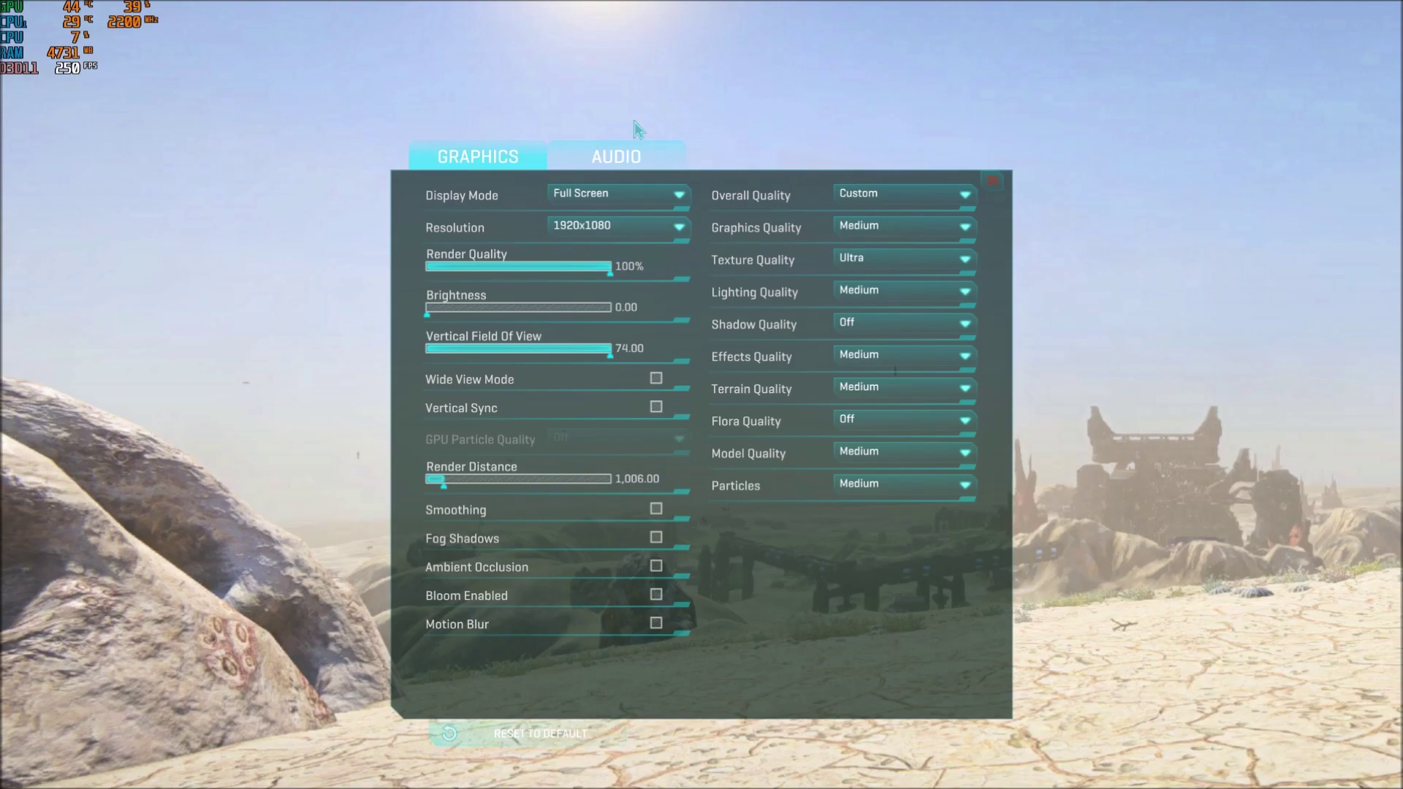
pyautogui.moveTo(569, 229)
pyautogui.moveTo(606, 294)
pyautogui.moveTo(452, 479)
pyautogui.moveTo(546, 570)
pyautogui.moveTo(732, 201)
pyautogui.moveTo(863, 237)
# Check the available Lighting Quality options and read that setting's description
pyautogui.click(852, 292)
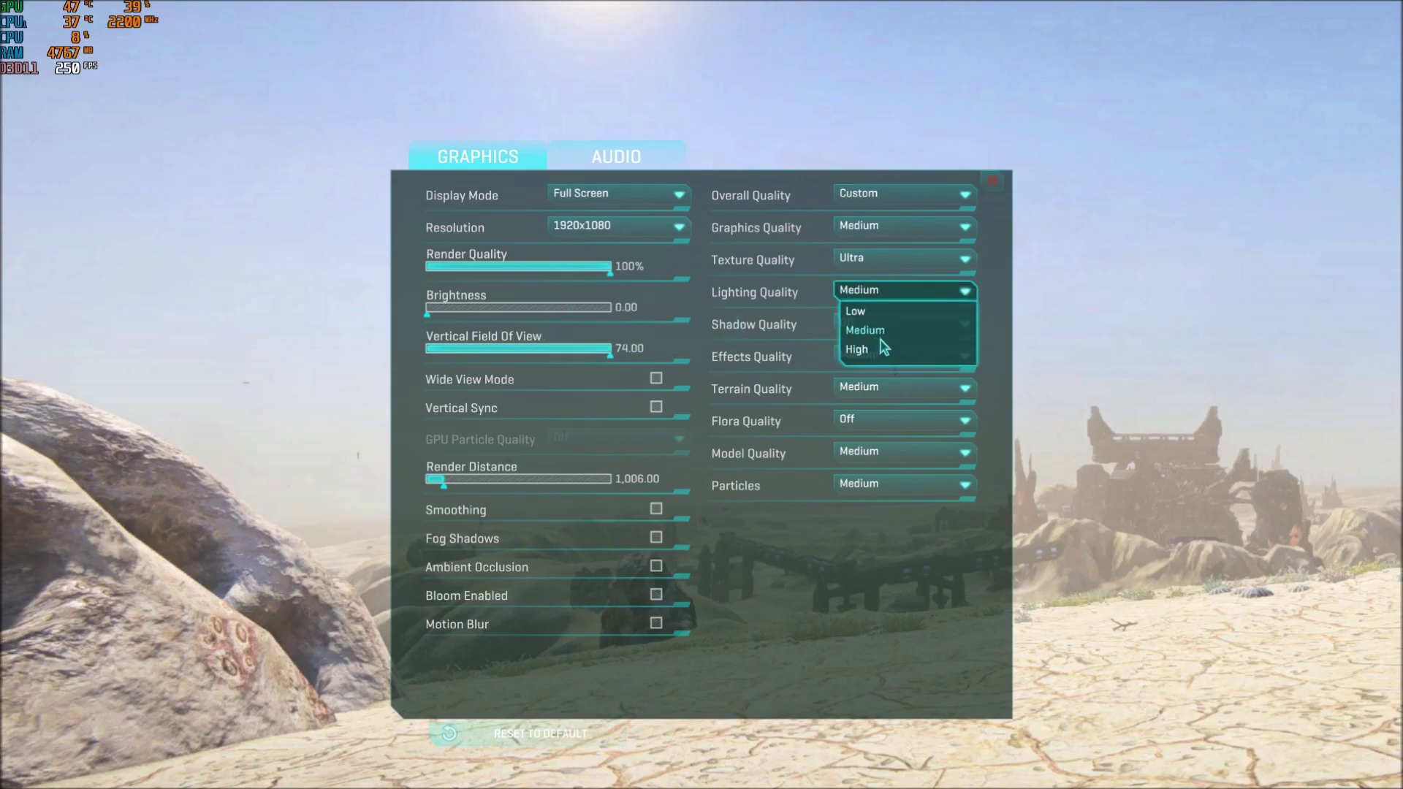
pyautogui.click(1000, 319)
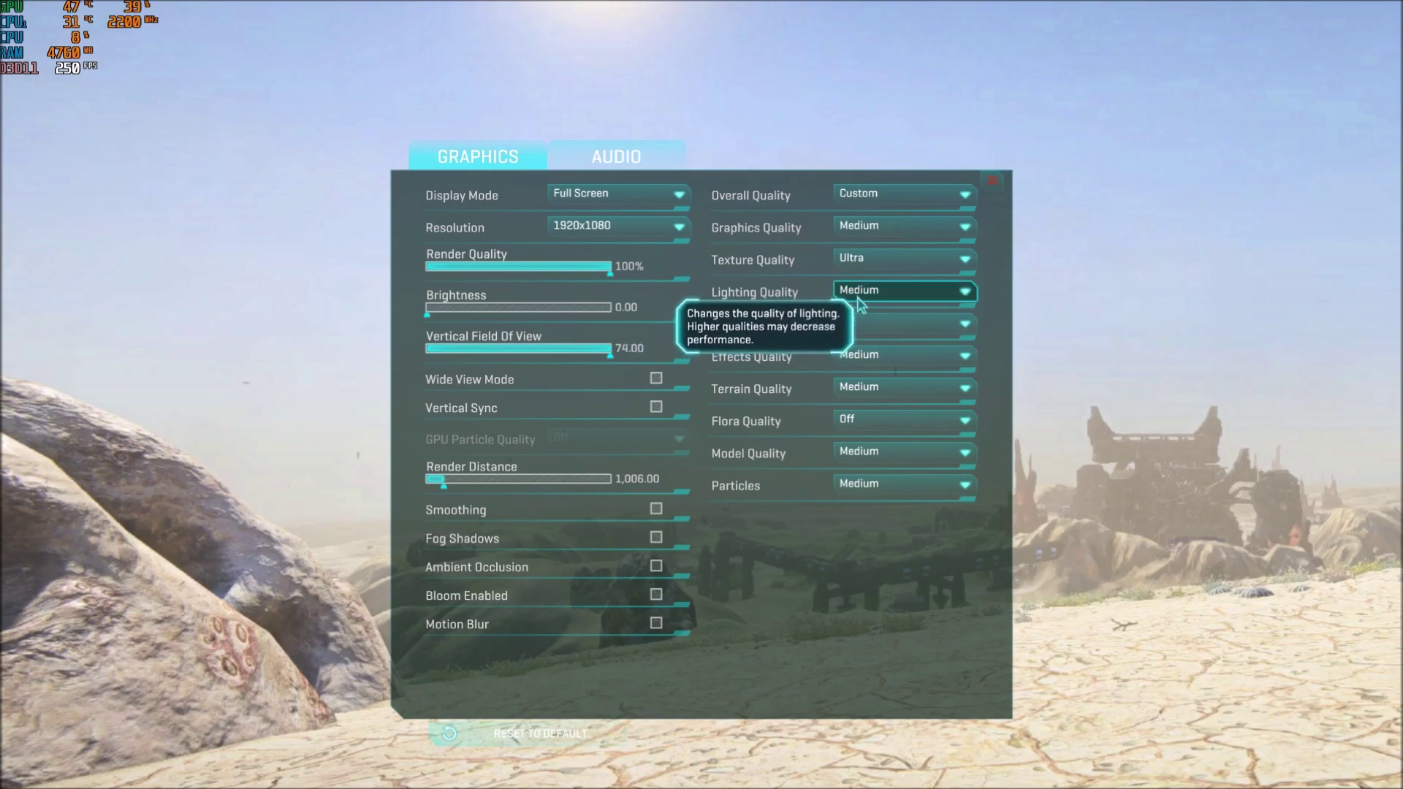
pyautogui.moveTo(716, 314)
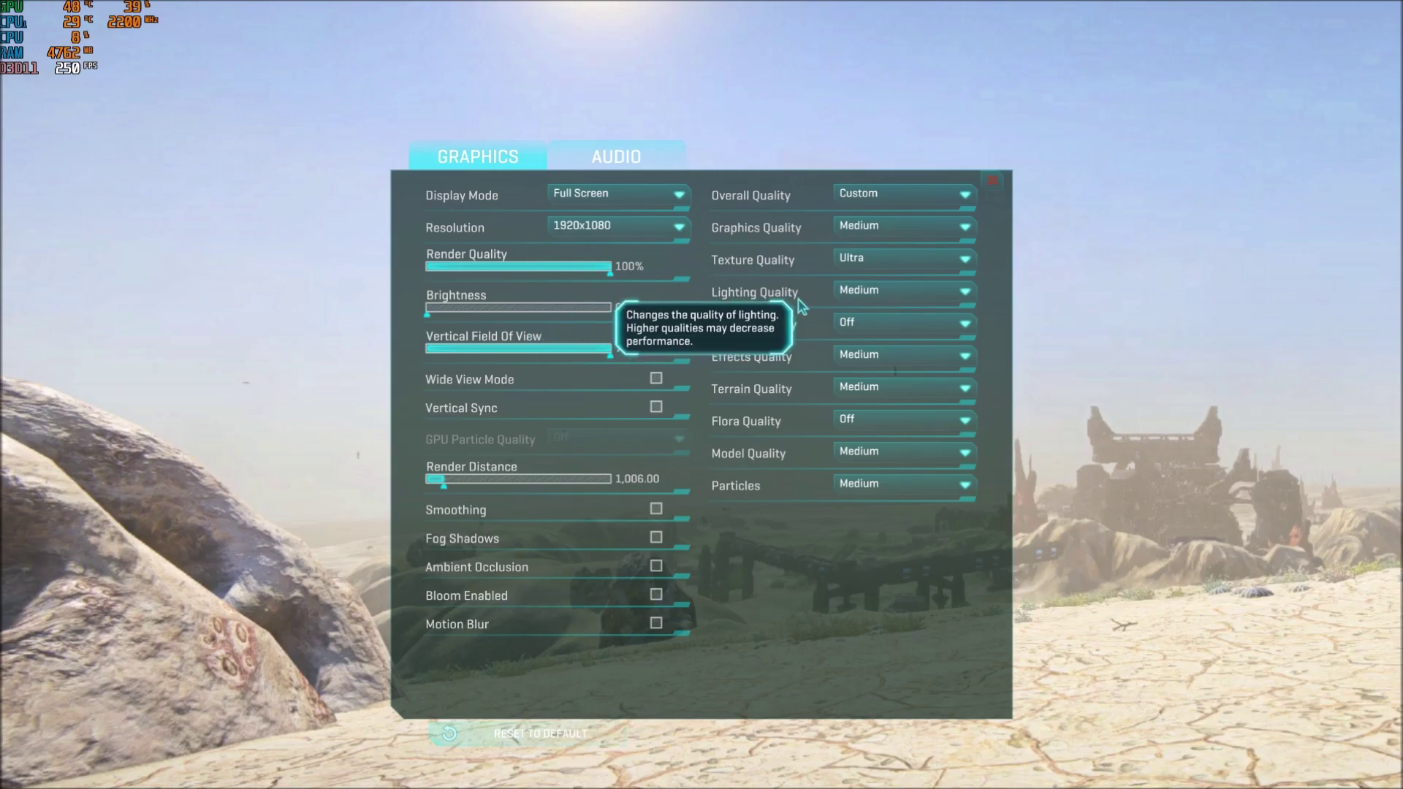
pyautogui.click(888, 292)
pyautogui.click(1009, 303)
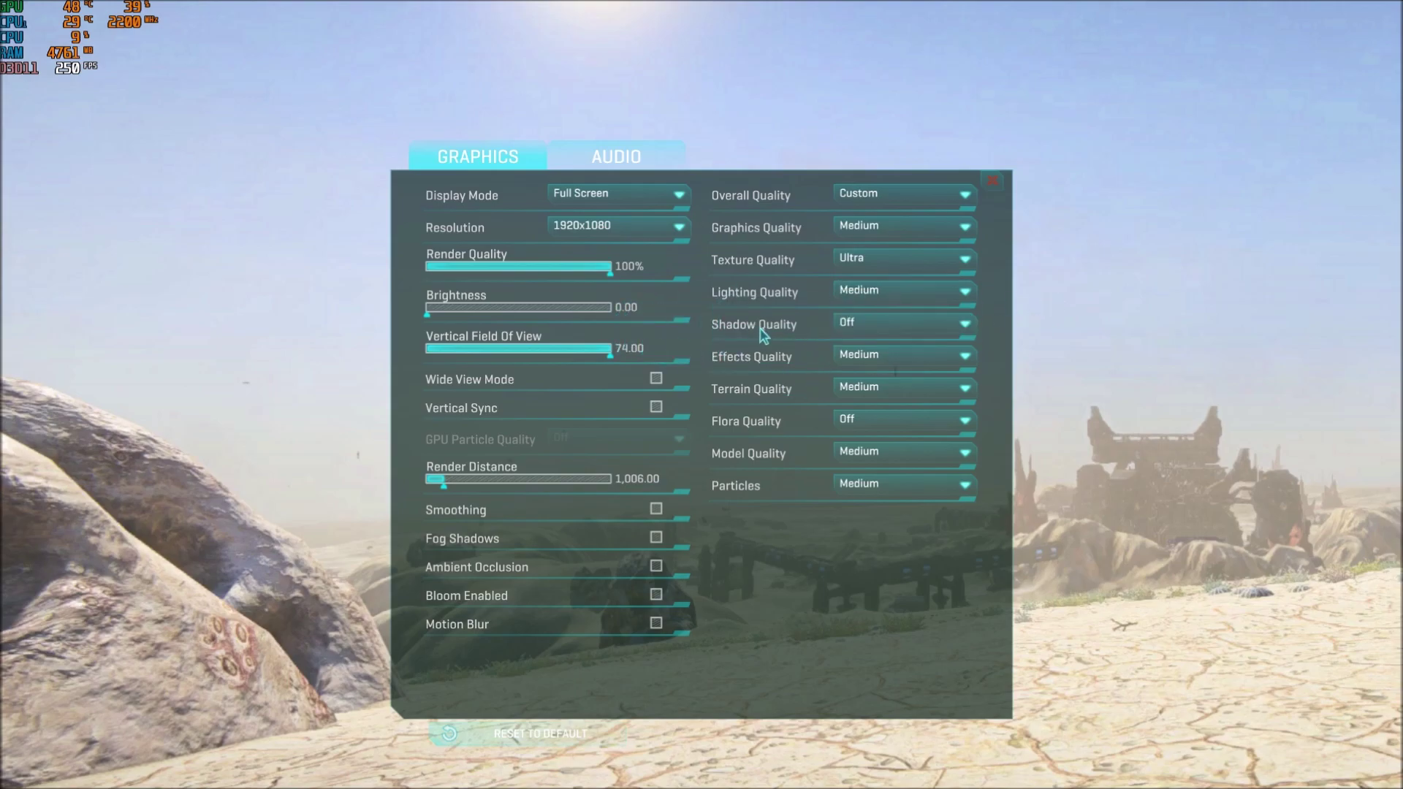
# Read the Shadow Quality description and check the available options for Shadow Quality and Flora Quality
pyautogui.moveTo(780, 334)
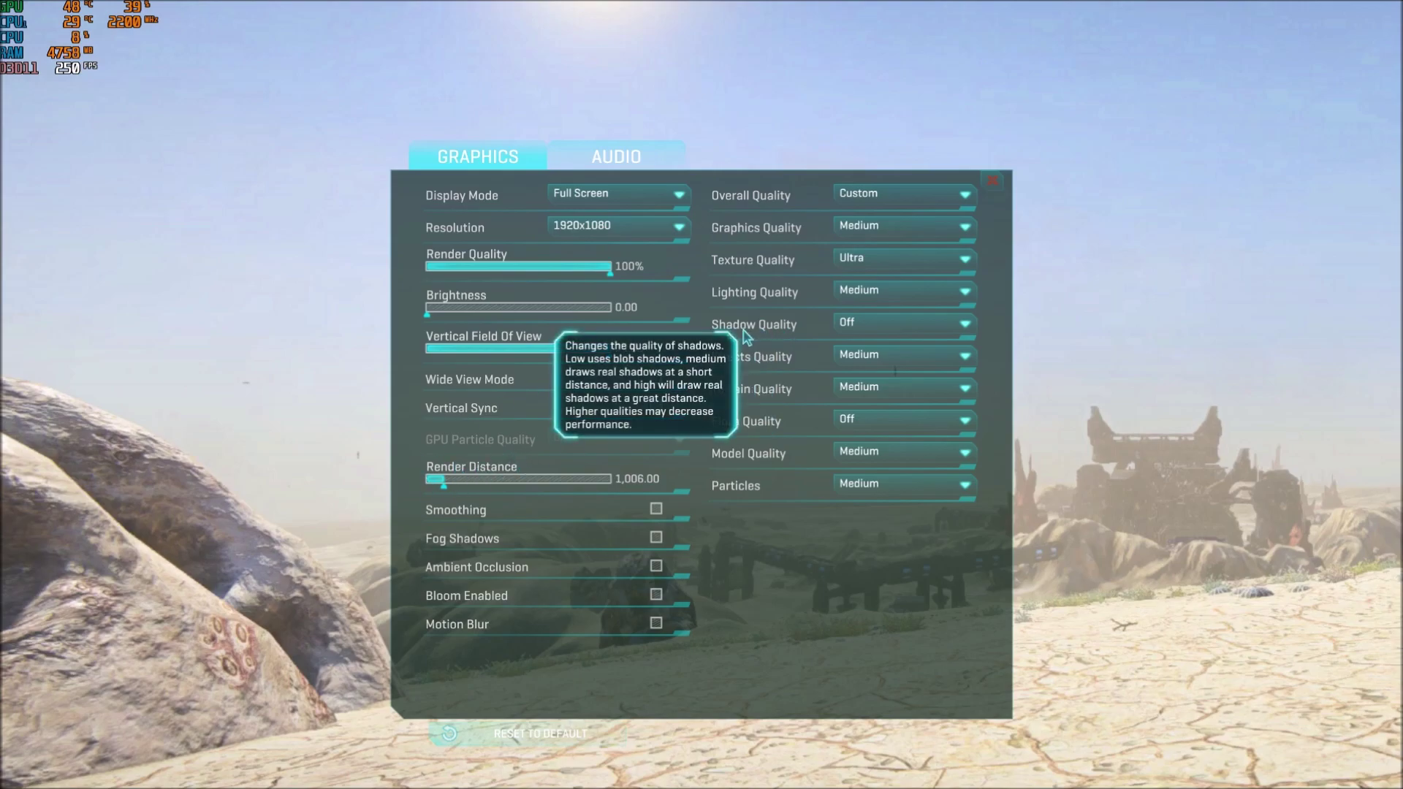
pyautogui.click(862, 324)
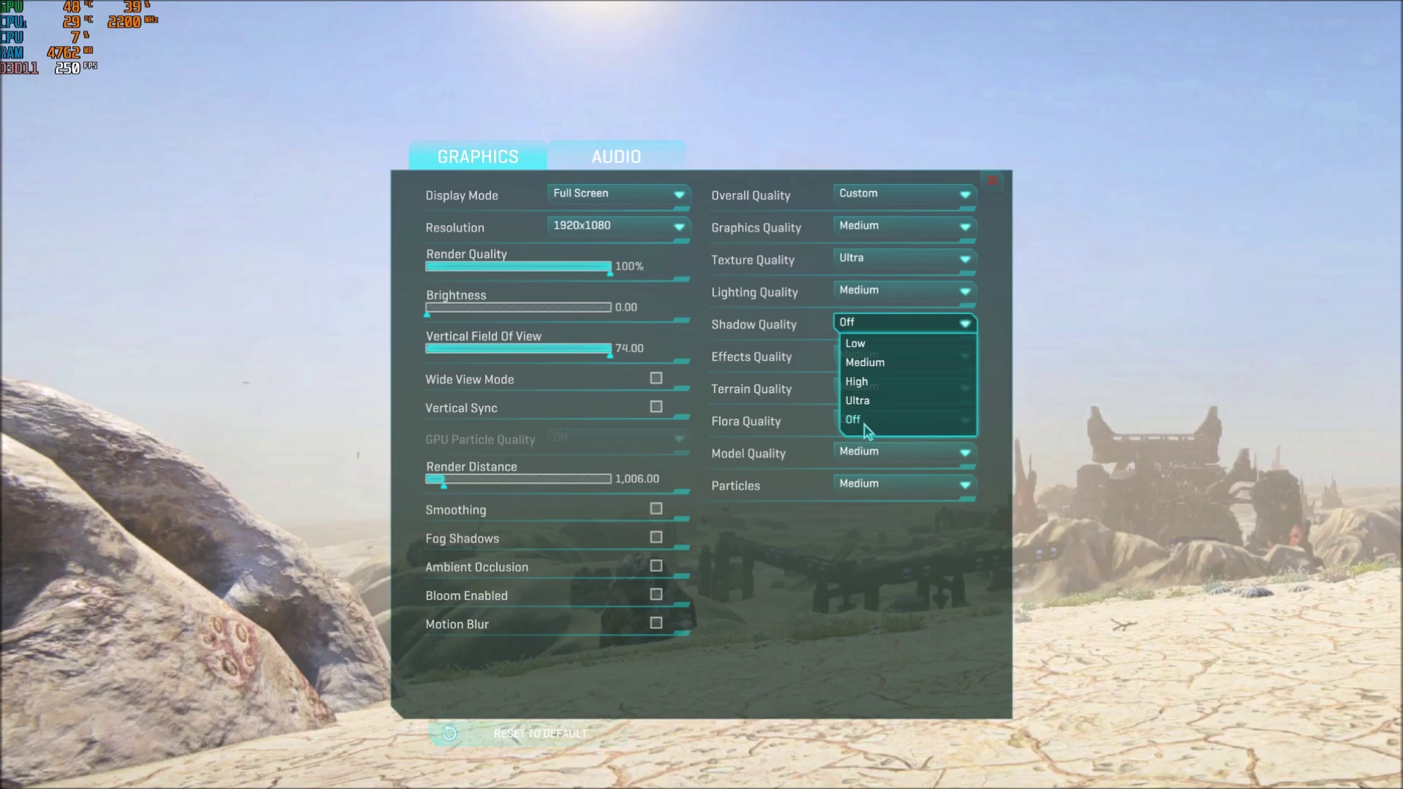
pyautogui.click(758, 324)
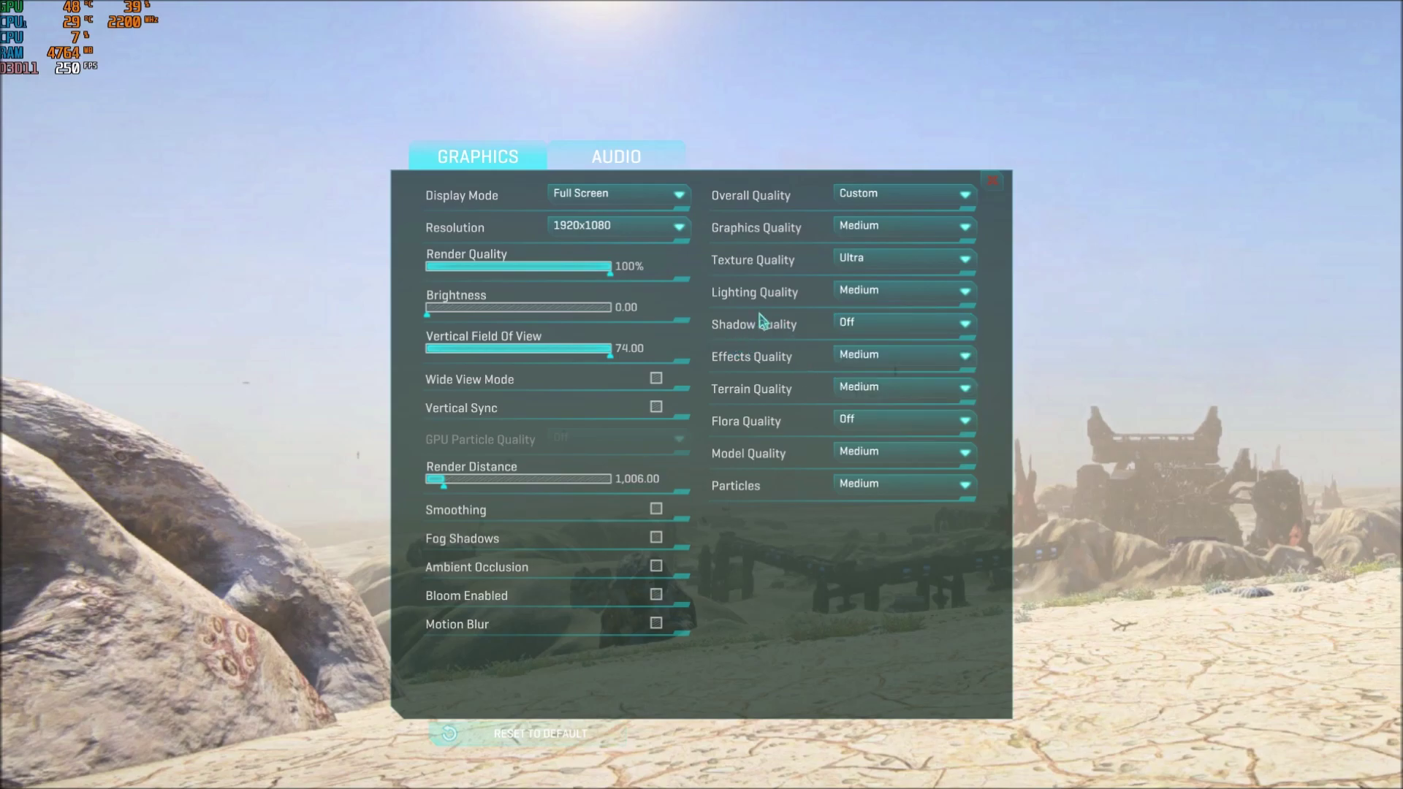
pyautogui.click(862, 422)
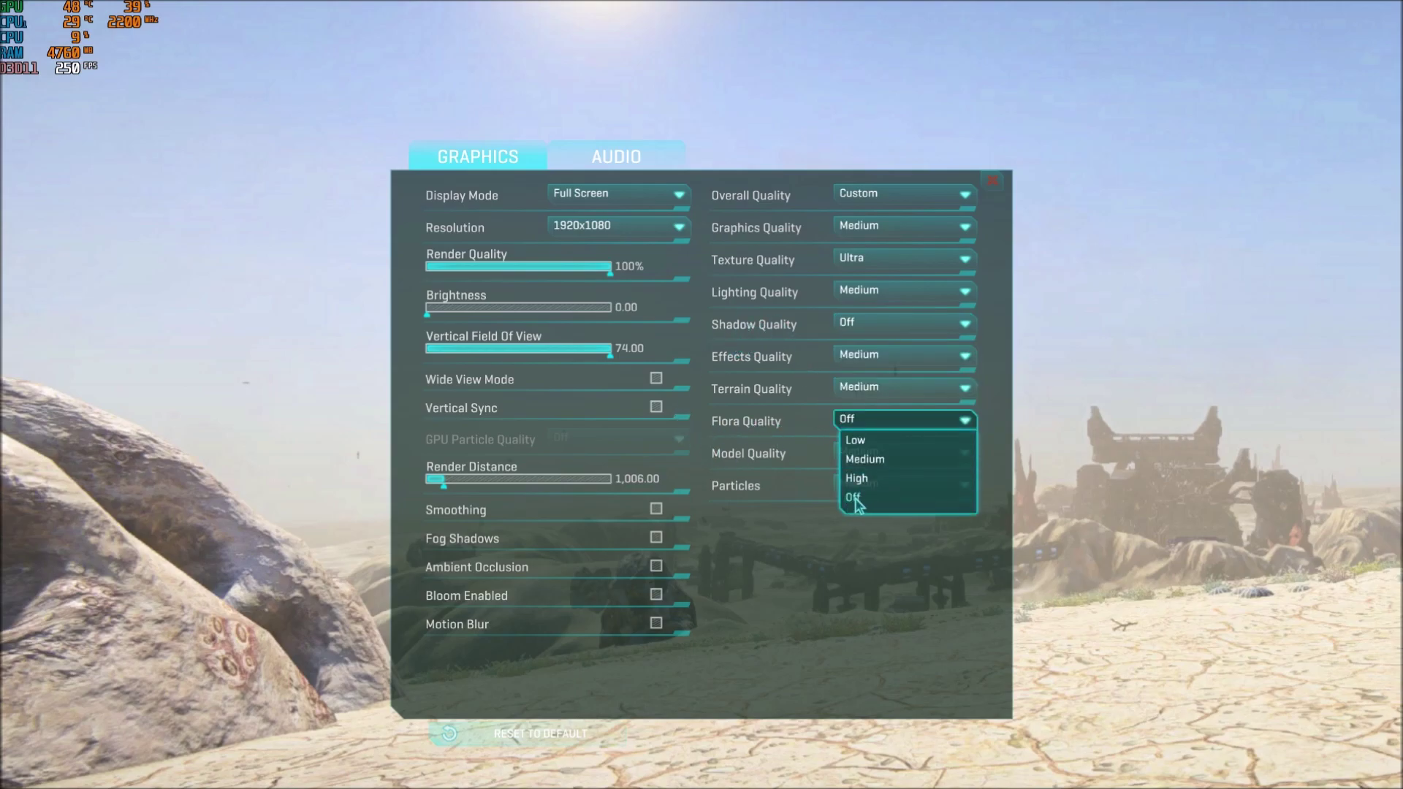
pyautogui.click(757, 429)
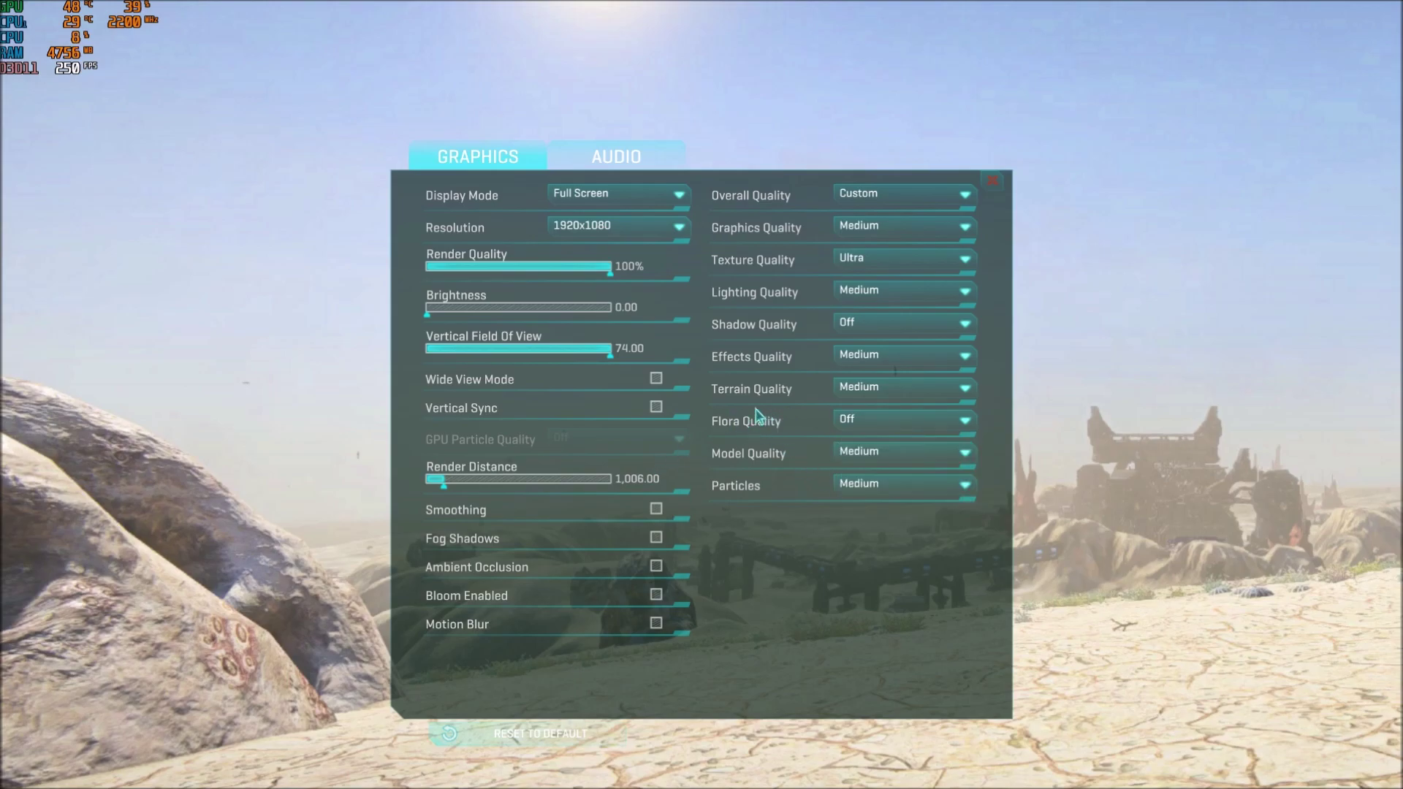
# Read the Effects Quality description and check the available options for Effects Quality and Terrain Quality
pyautogui.moveTo(758, 330)
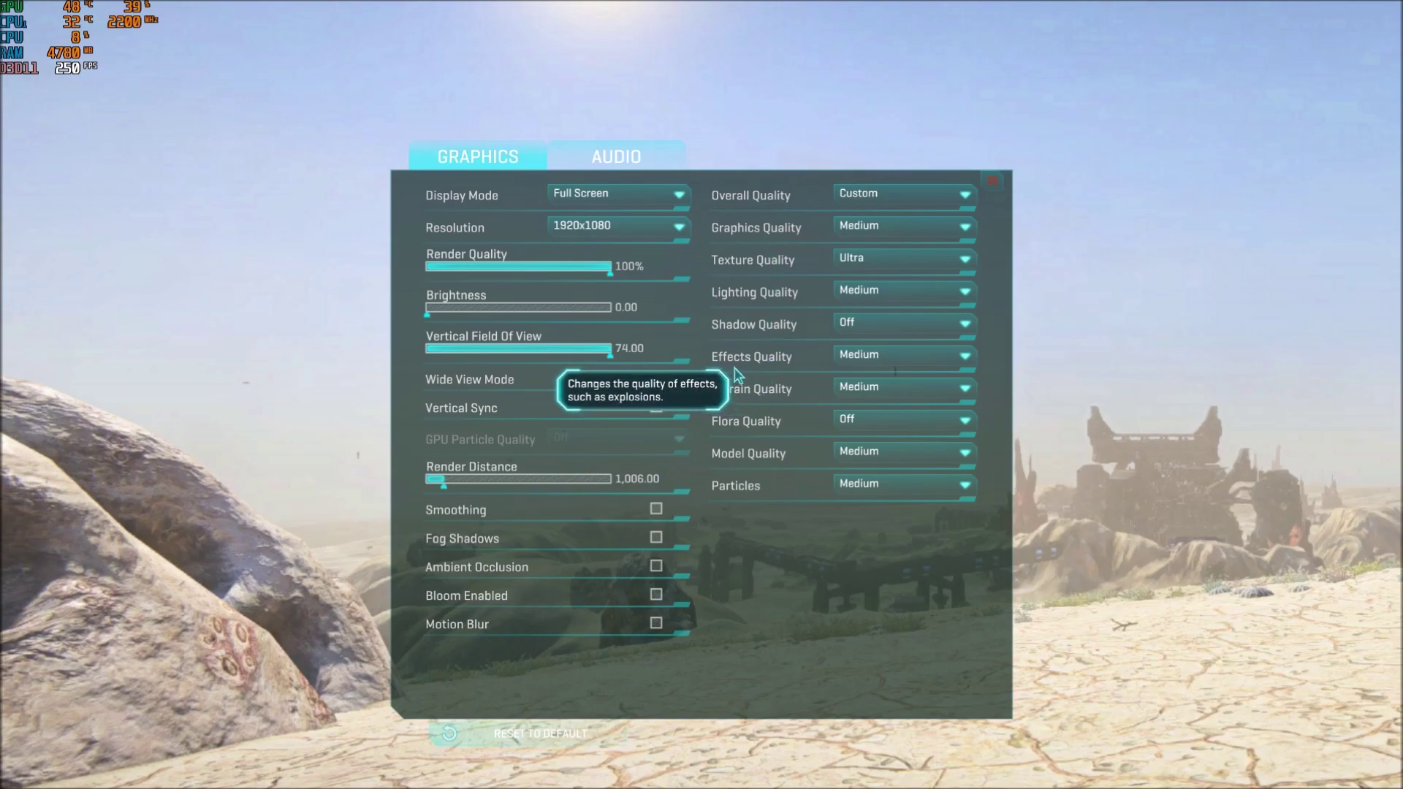
pyautogui.click(871, 362)
pyautogui.click(950, 395)
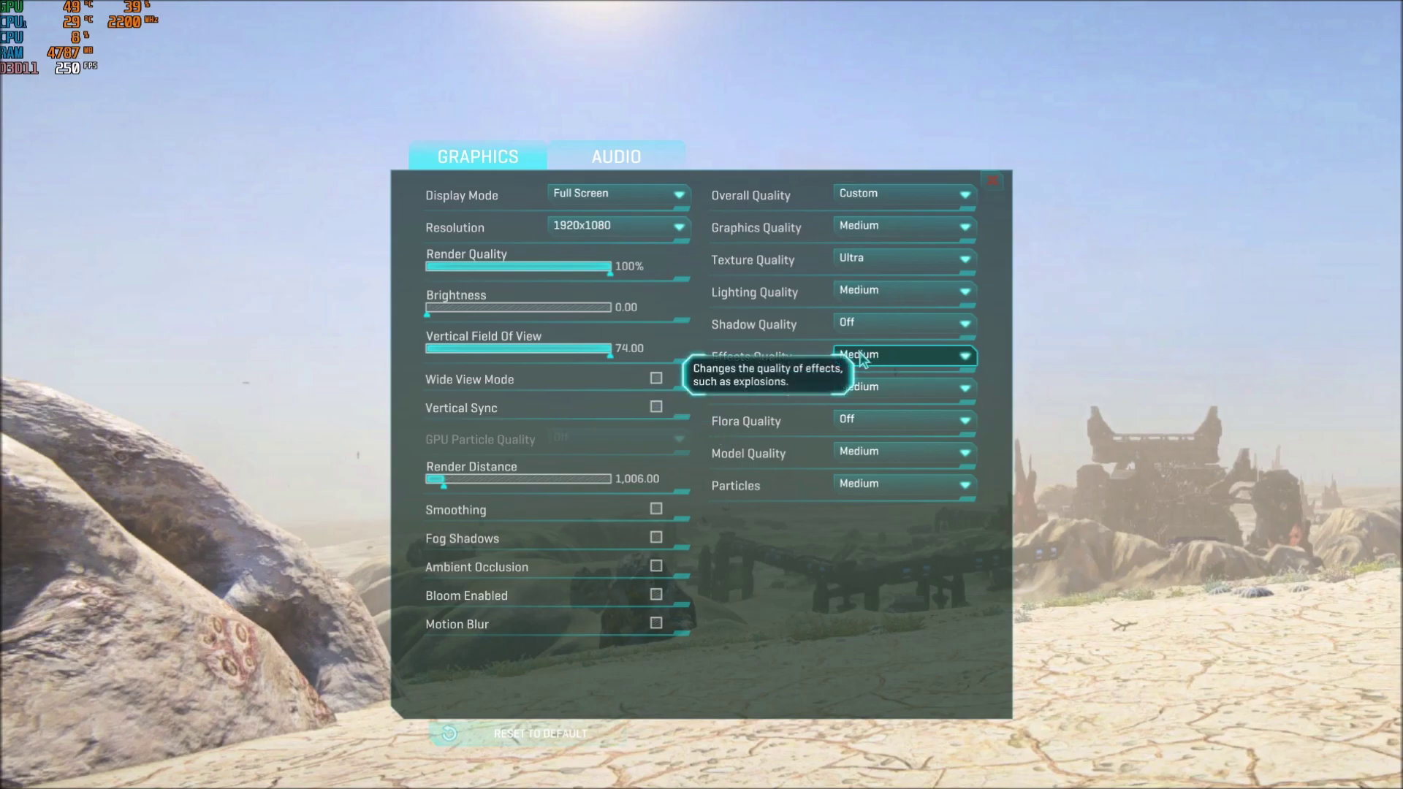
pyautogui.click(893, 393)
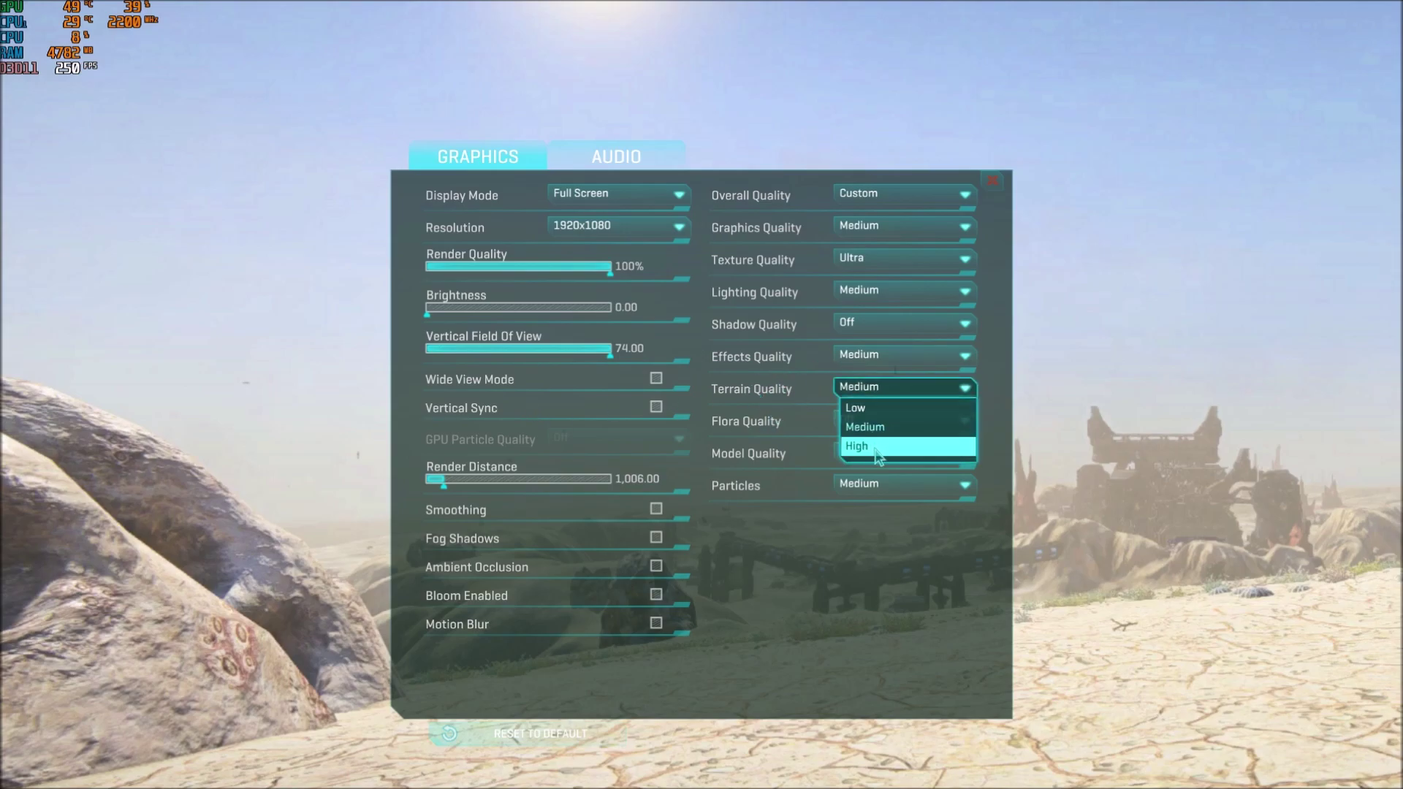
pyautogui.click(752, 391)
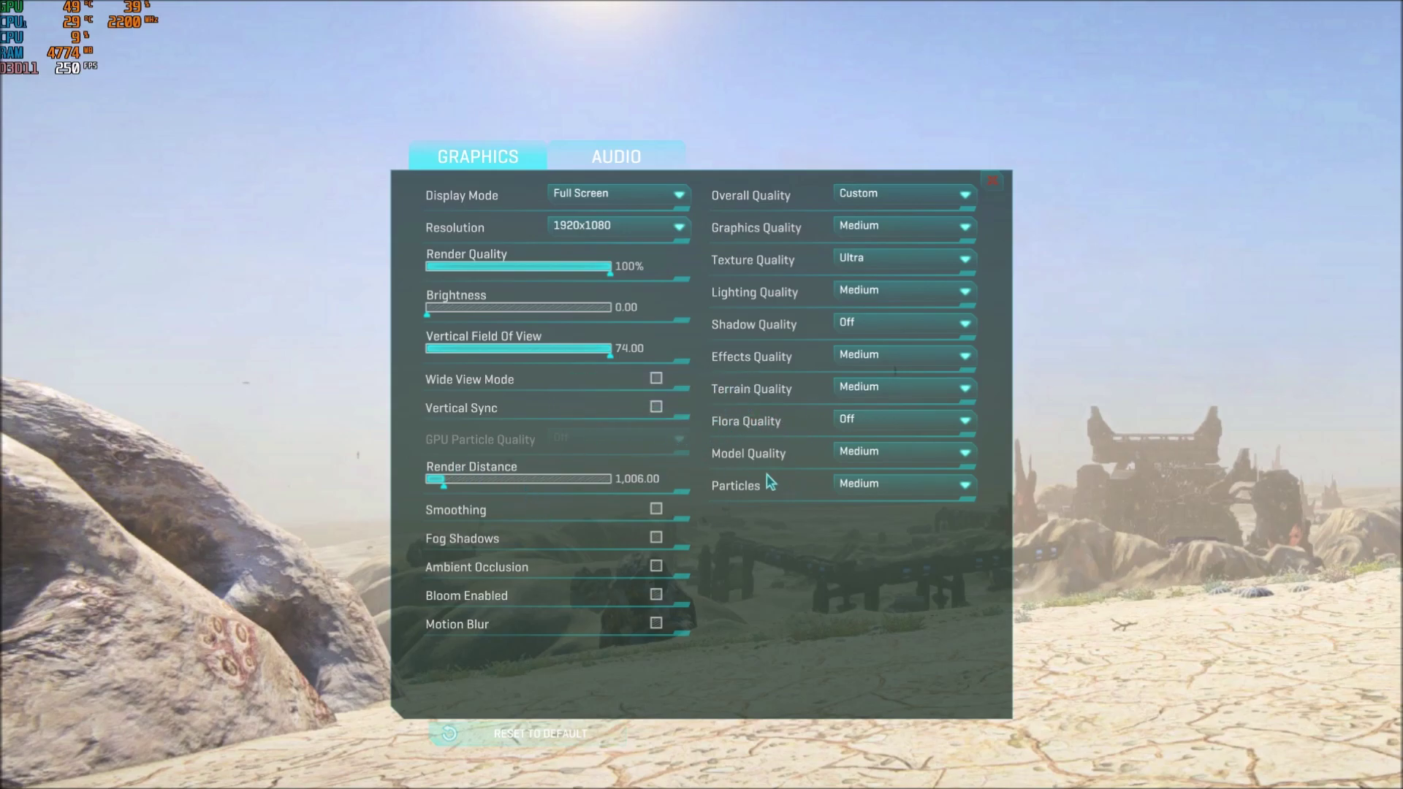
# Choose Medium for both Model Quality and Particles in the graphics settings
pyautogui.click(845, 458)
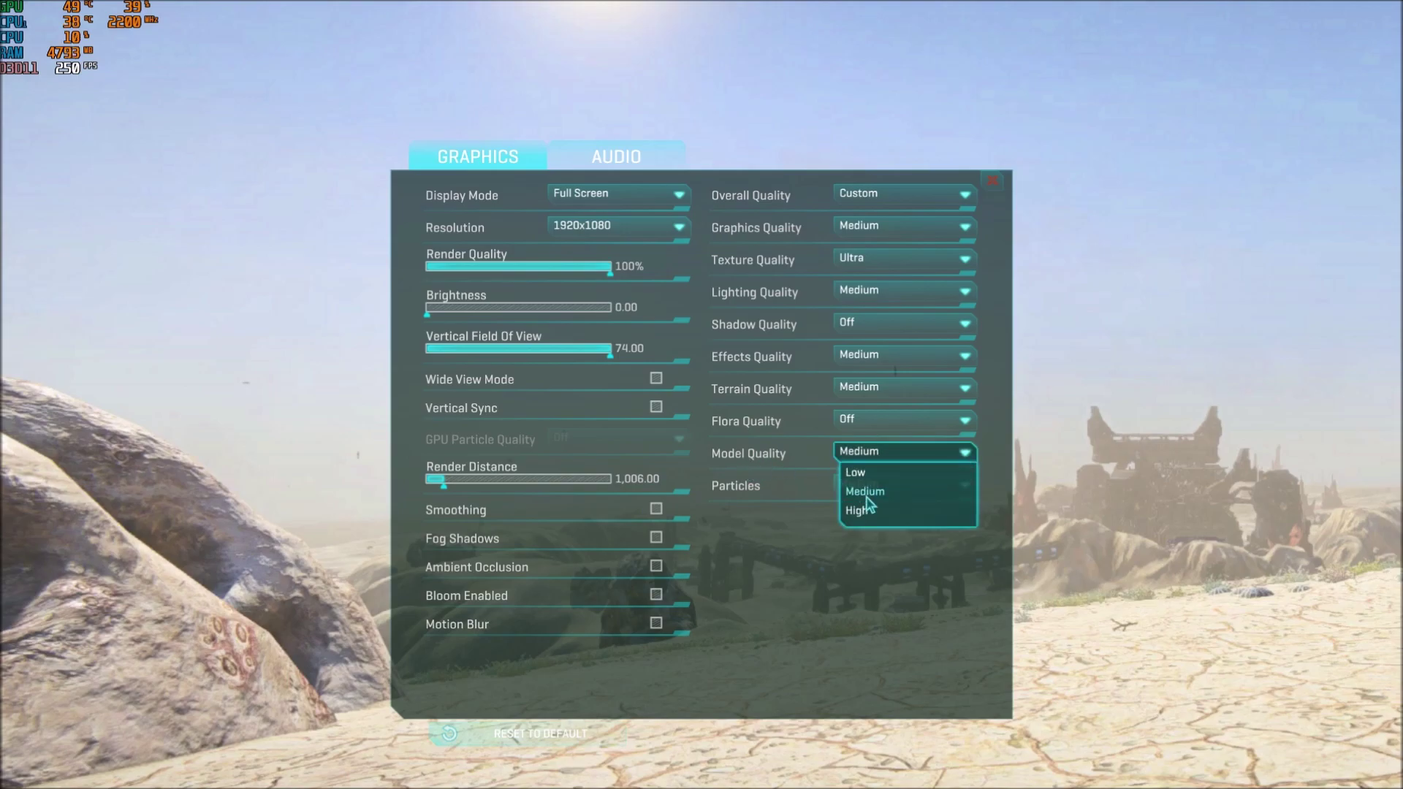
pyautogui.click(867, 494)
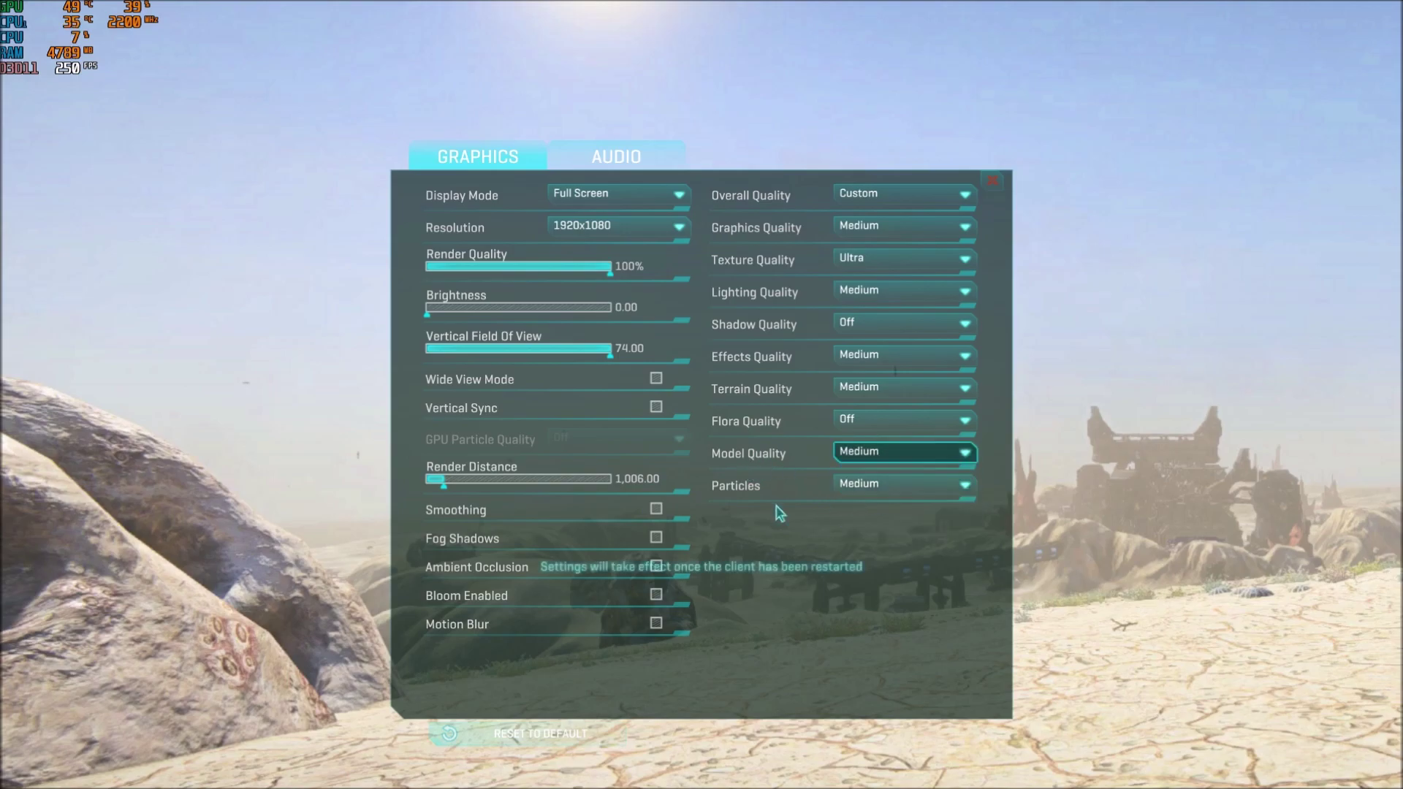
pyautogui.click(842, 458)
pyautogui.click(738, 461)
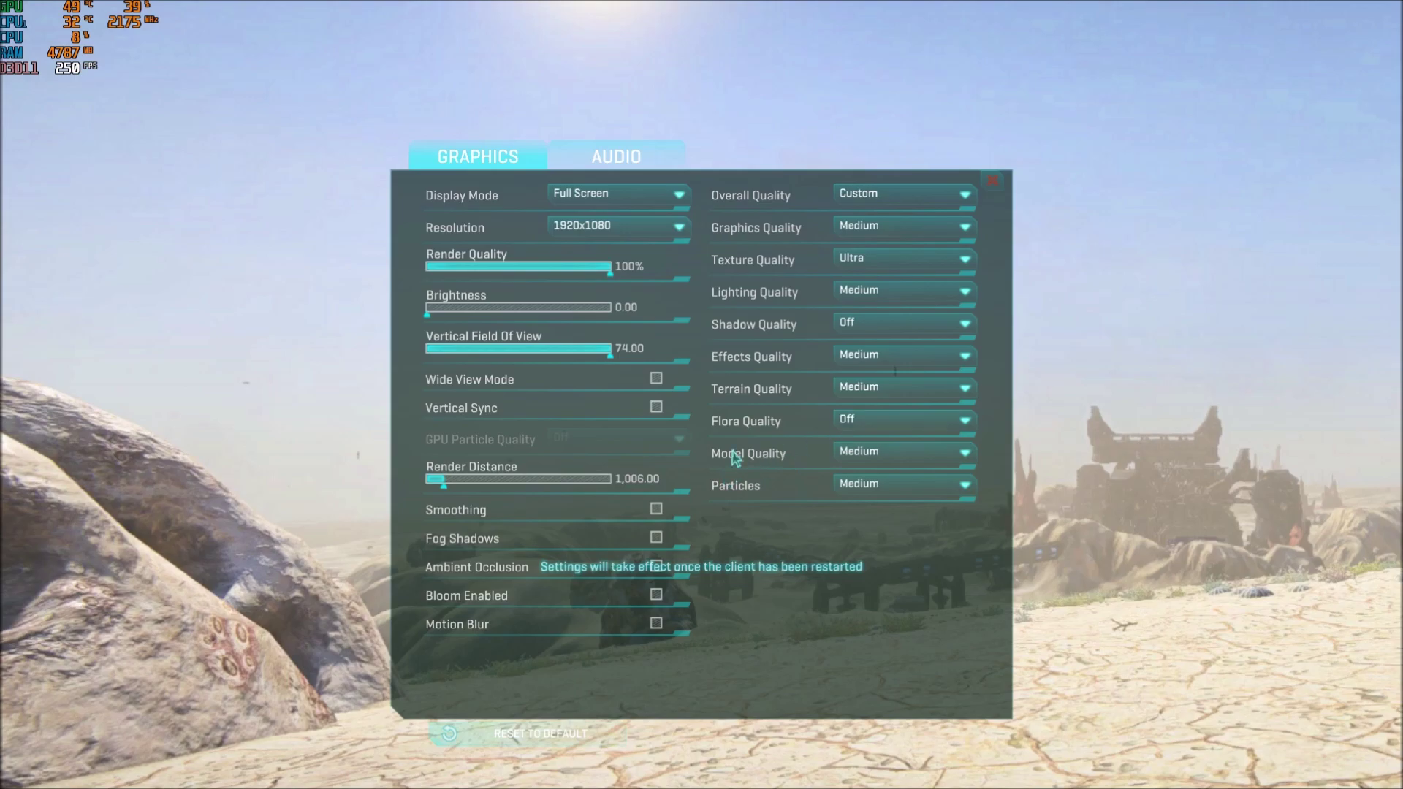
pyautogui.click(878, 459)
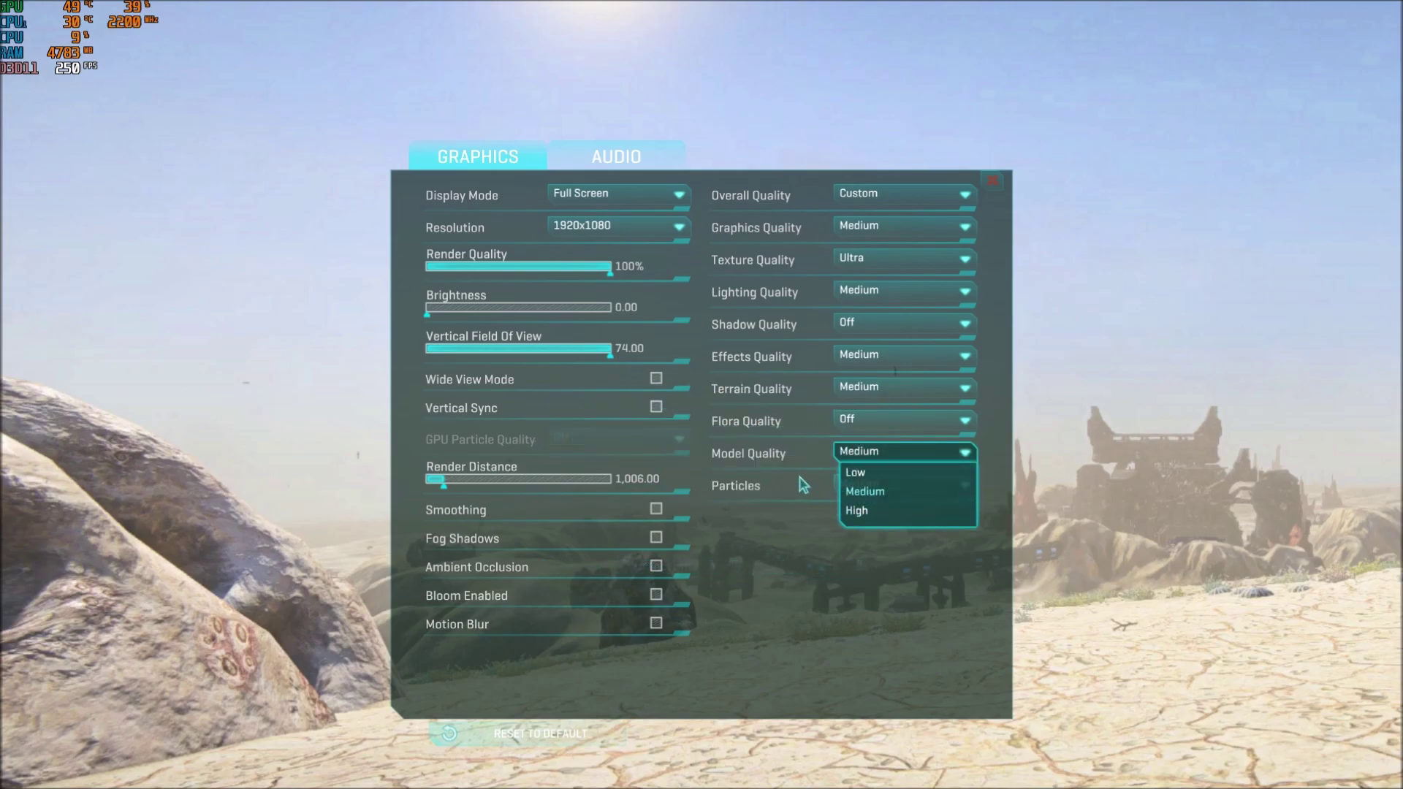
pyautogui.click(753, 462)
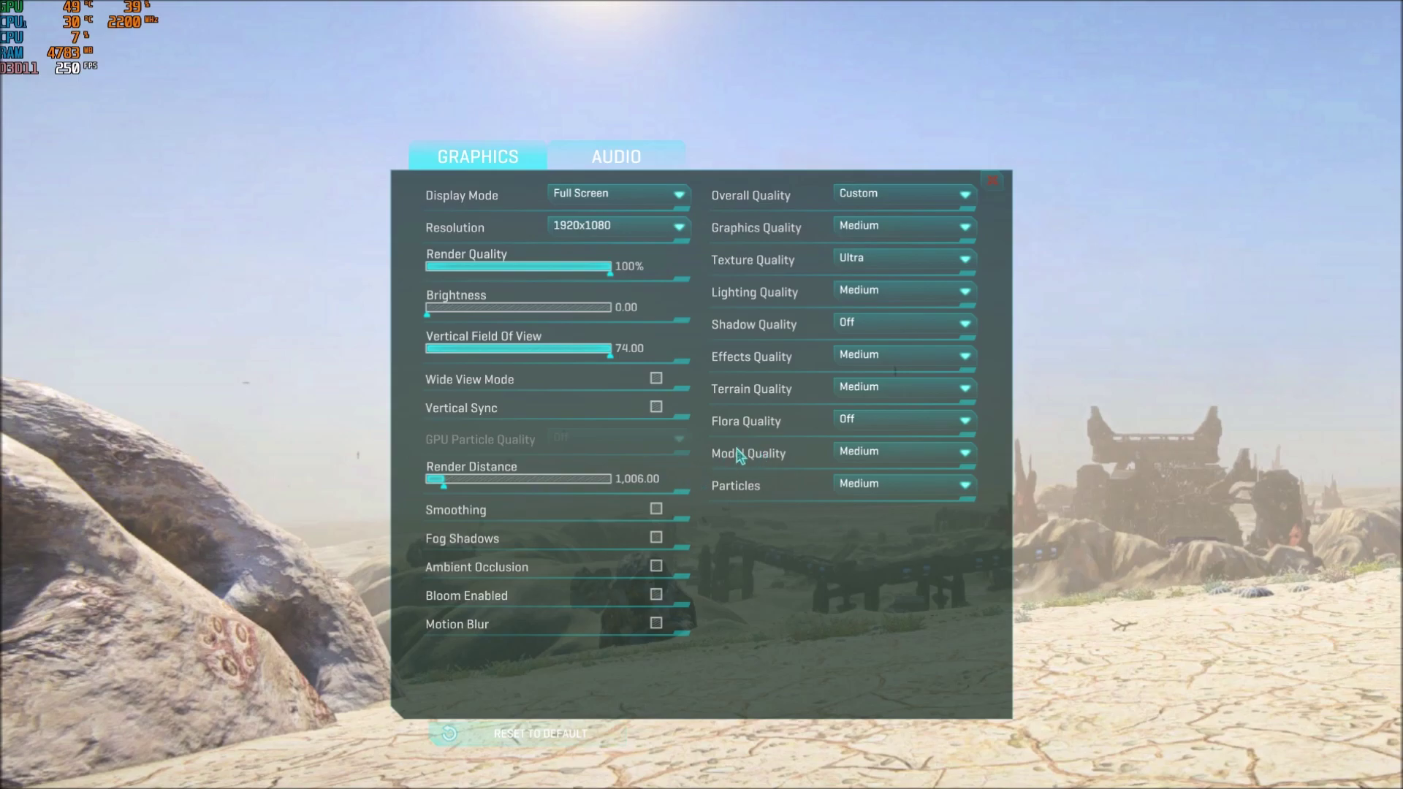
pyautogui.click(863, 489)
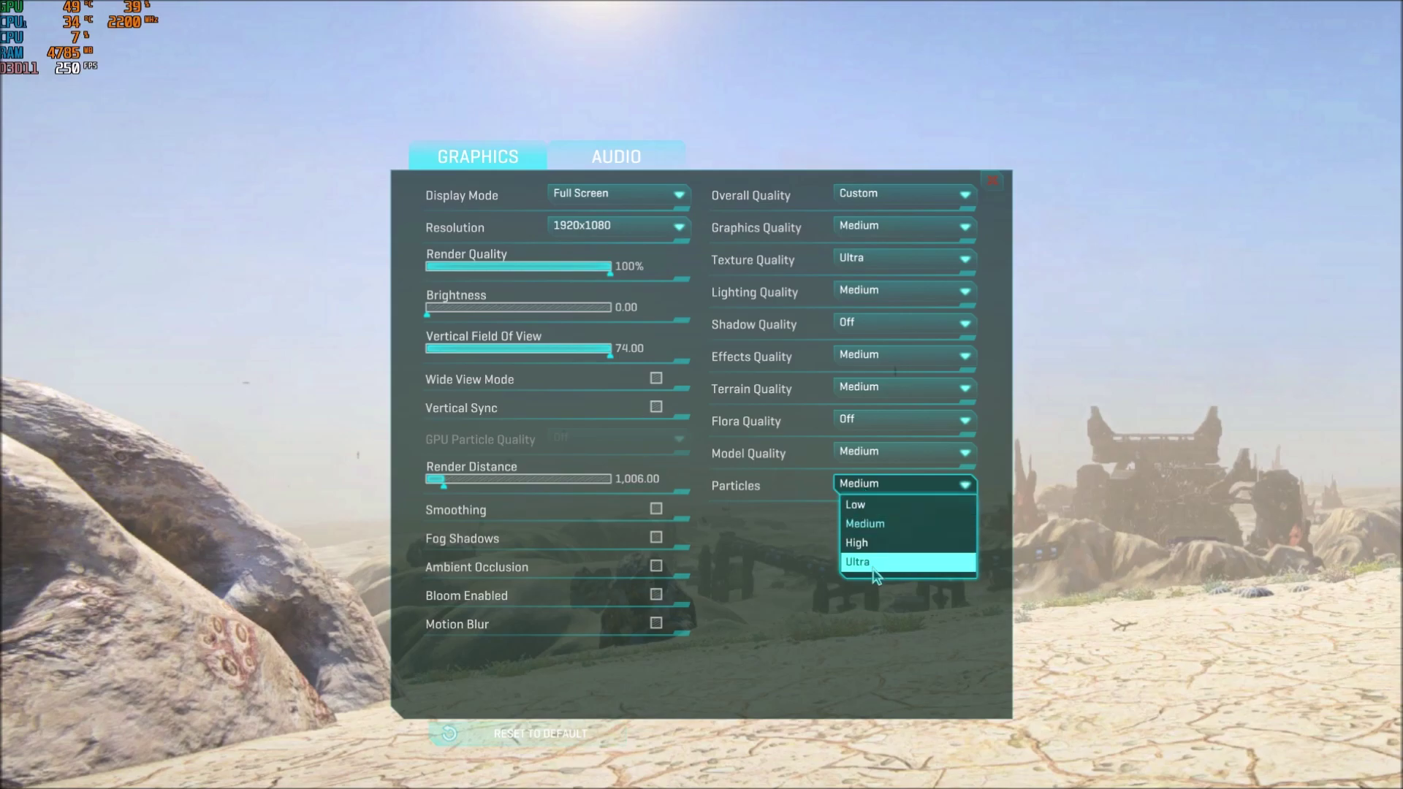
pyautogui.click(873, 526)
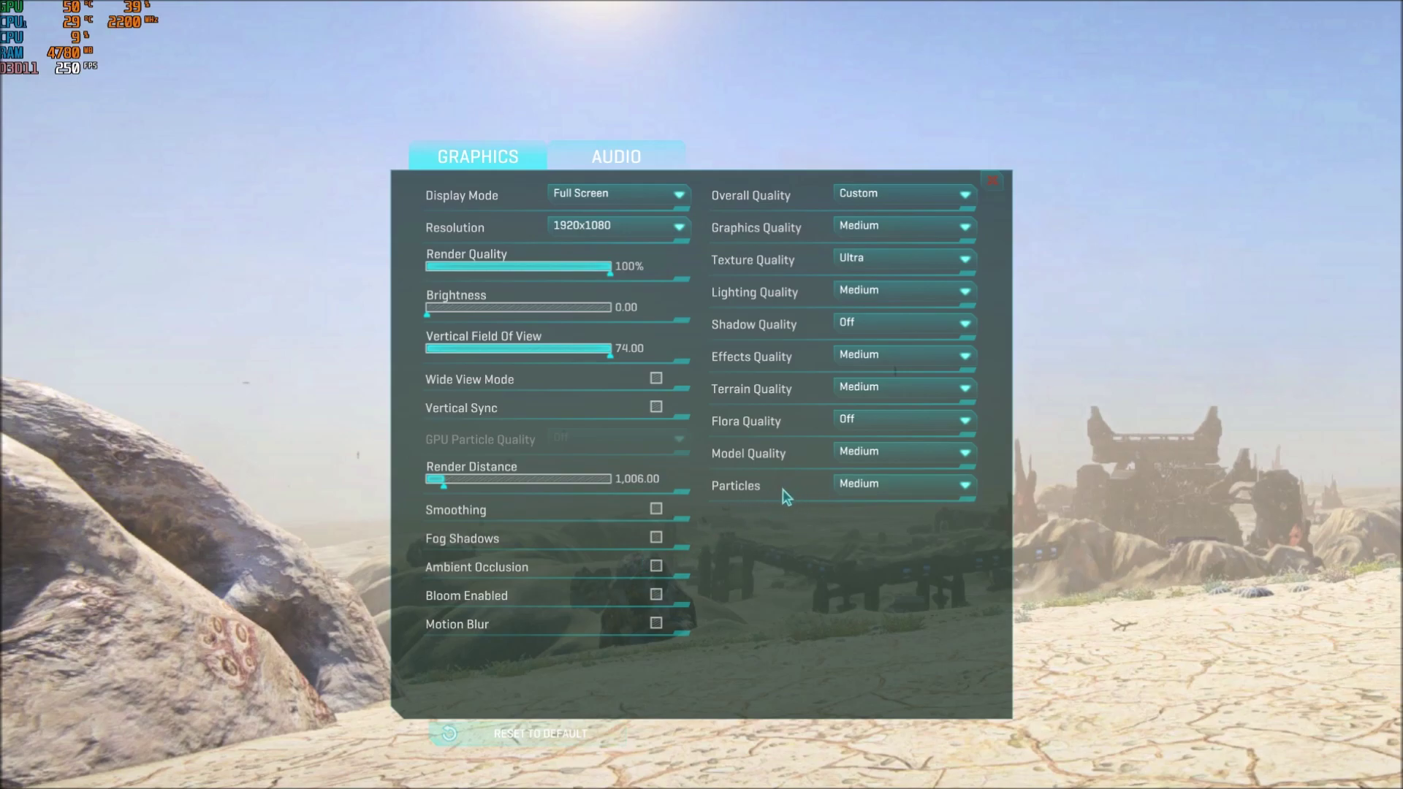
# Switch to File Explorer and open the UserOptions configuration file from the PlanetSide 2 folder in Notepad
pyautogui.hotkey('alt', 'Tab')
pyautogui.scroll(6, 861, 299)
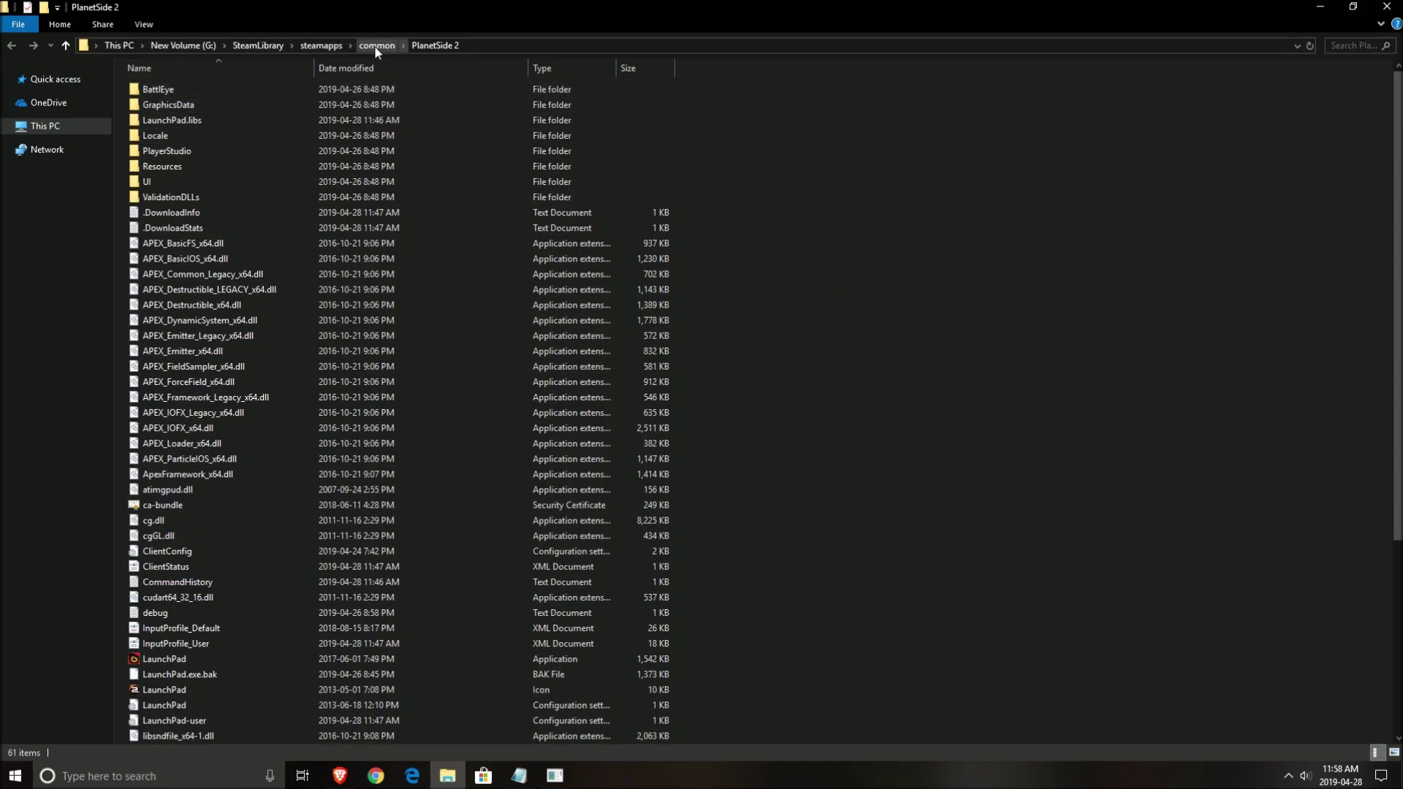
pyautogui.click(215, 364)
pyautogui.write('user')
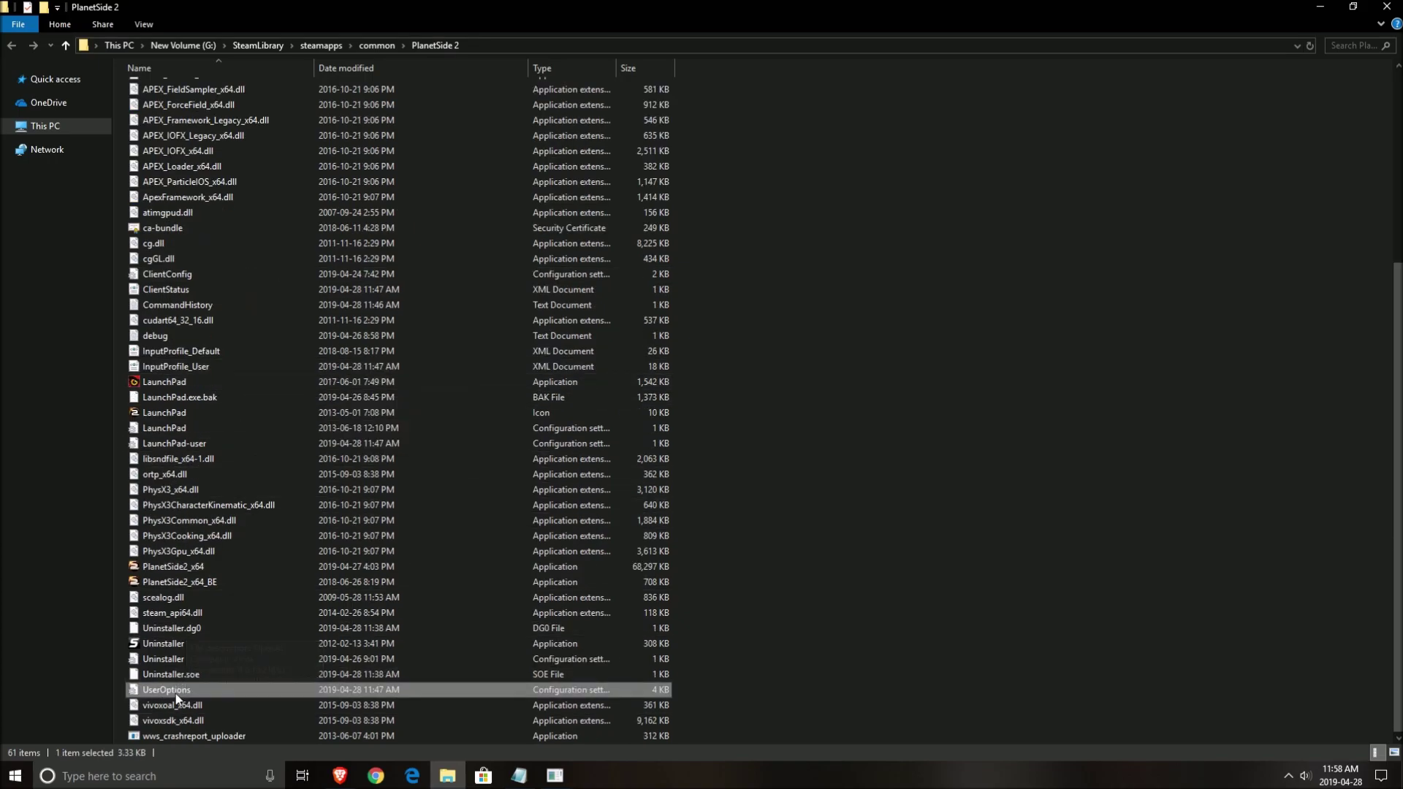
pyautogui.doubleClick(174, 693)
pyautogui.click(792, 223)
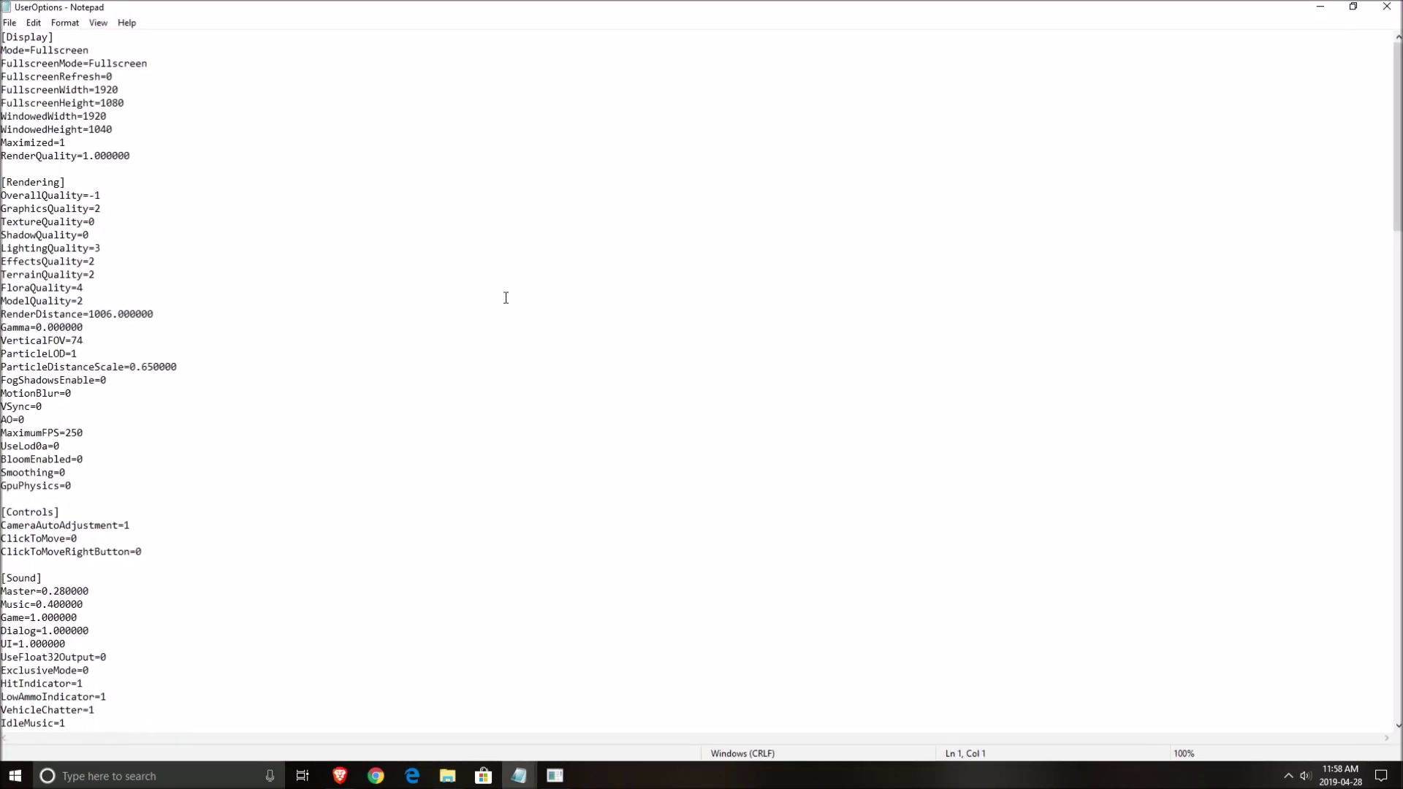
# Look through the UserOptions file and examine the GpuPhysics entry in the Rendering section
pyautogui.click(504, 288)
pyautogui.scroll(-5, 431, 340)
pyautogui.scroll(-7, 343, 424)
pyautogui.scroll(12, 306, 476)
pyautogui.click(66, 487)
pyautogui.moveTo(70, 487); pyautogui.dragTo(2, 486)
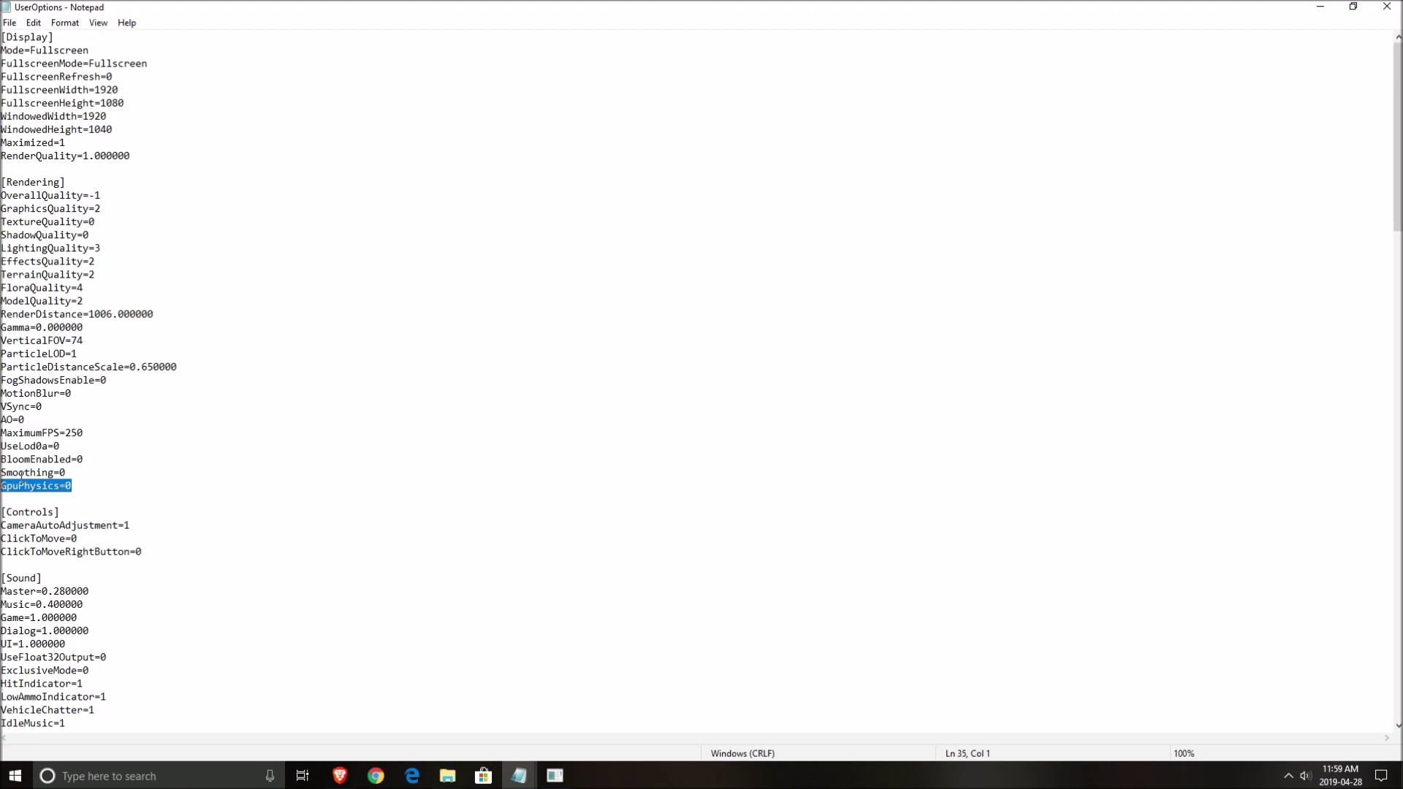
pyautogui.click(191, 372)
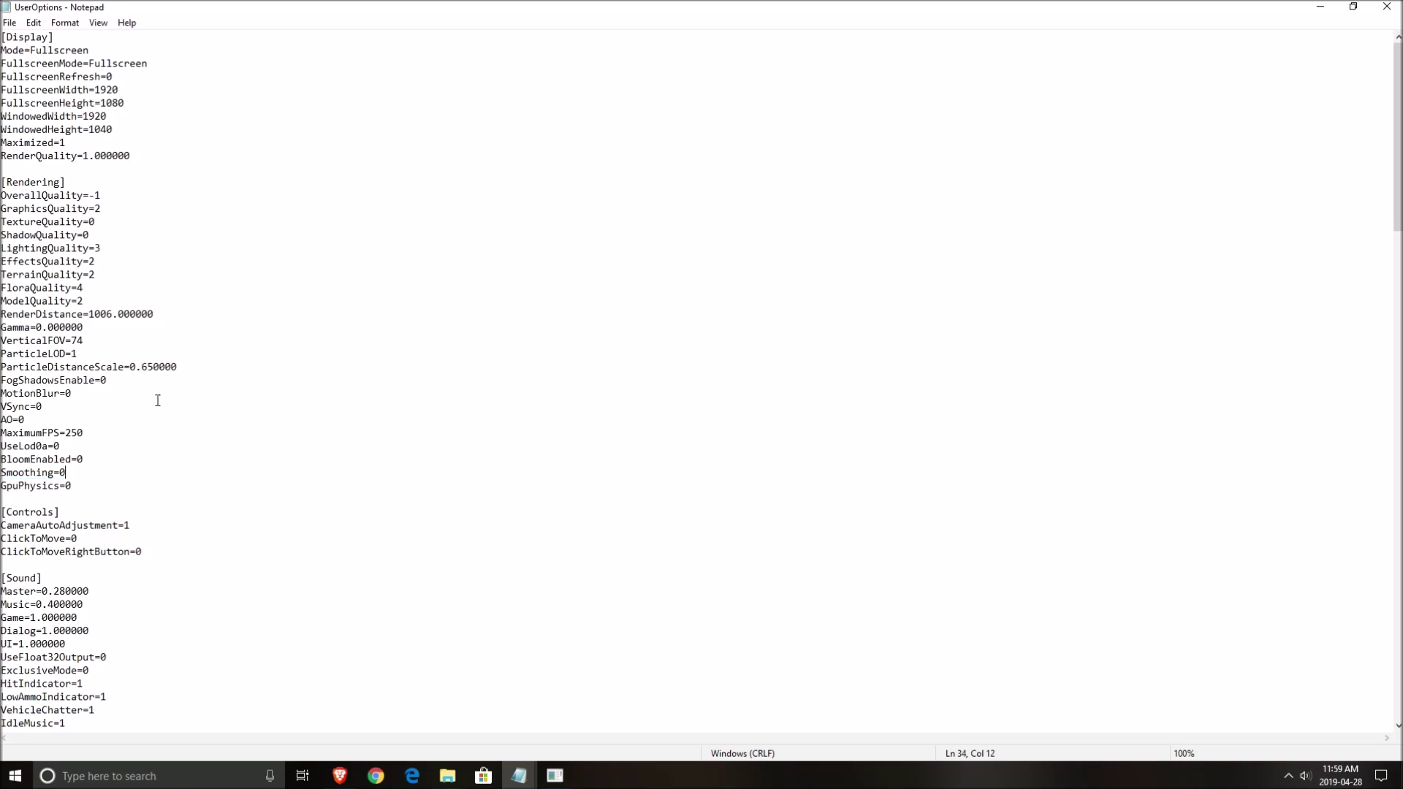
# Examine the block of entries in the Rendering section, including the graphics, lighting and effects quality lines
pyautogui.moveTo(114, 474); pyautogui.dragTo(1, 182)
pyautogui.click(232, 341)
pyautogui.moveTo(155, 495); pyautogui.dragTo(2, 275)
pyautogui.moveTo(2, 274); pyautogui.dragTo(175, 270)
pyautogui.click(183, 367)
pyautogui.click(61, 261)
pyautogui.click(104, 209)
pyautogui.click(104, 249)
# Highlight the ShadowQuality, FloraQuality and GpuPhysics lines one after another to point out their values
pyautogui.moveTo(90, 235); pyautogui.dragTo(1, 235)
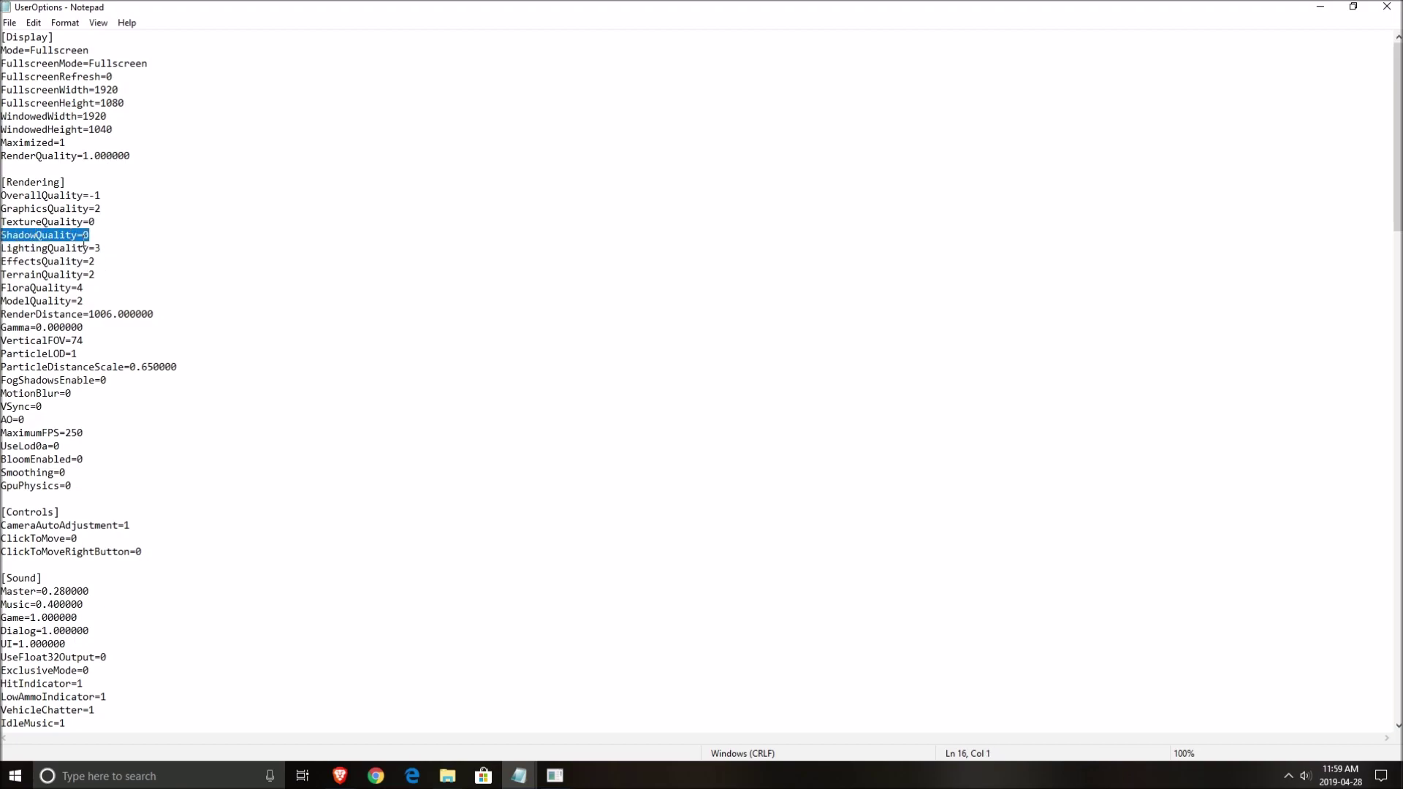
pyautogui.moveTo(86, 288); pyautogui.dragTo(2, 288)
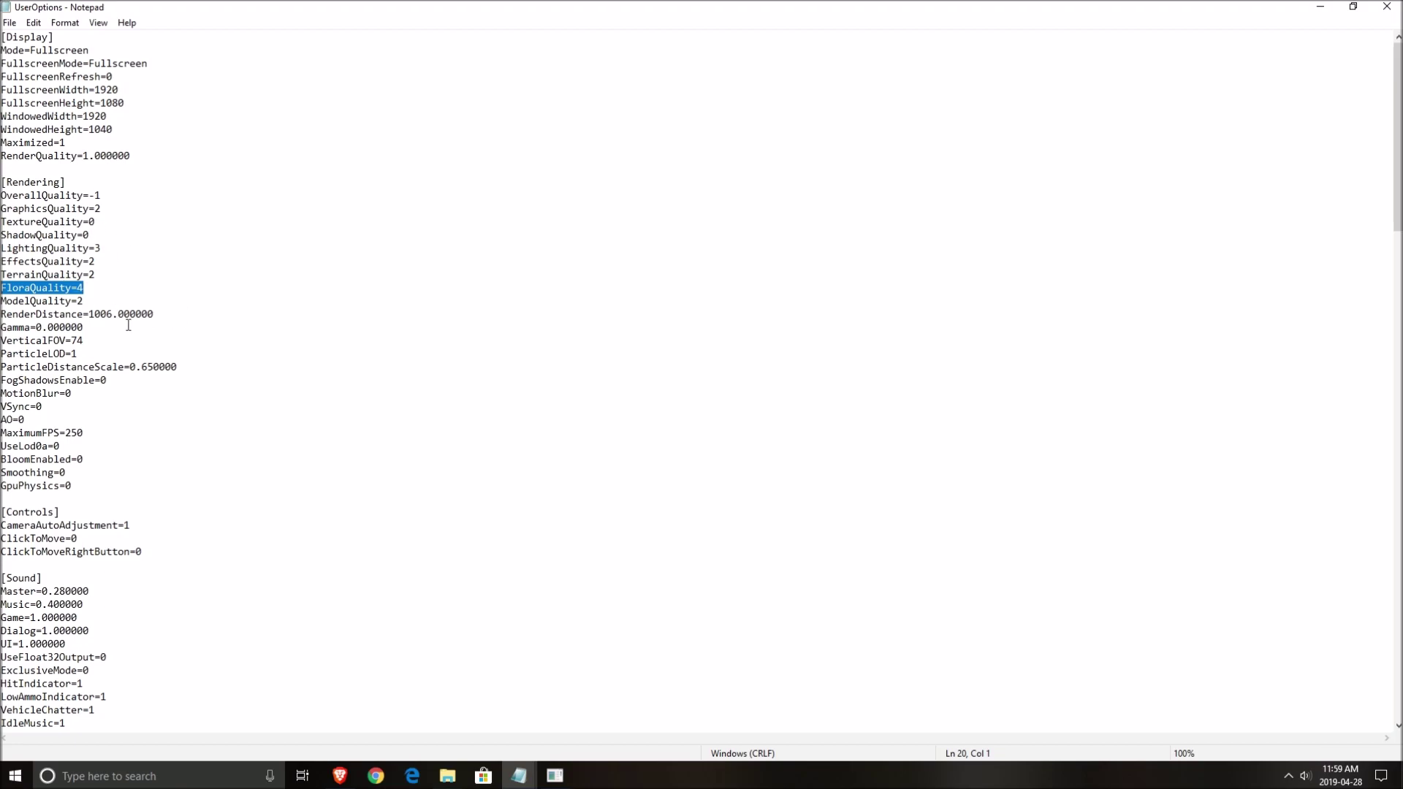
pyautogui.moveTo(72, 486); pyautogui.dragTo(1, 486)
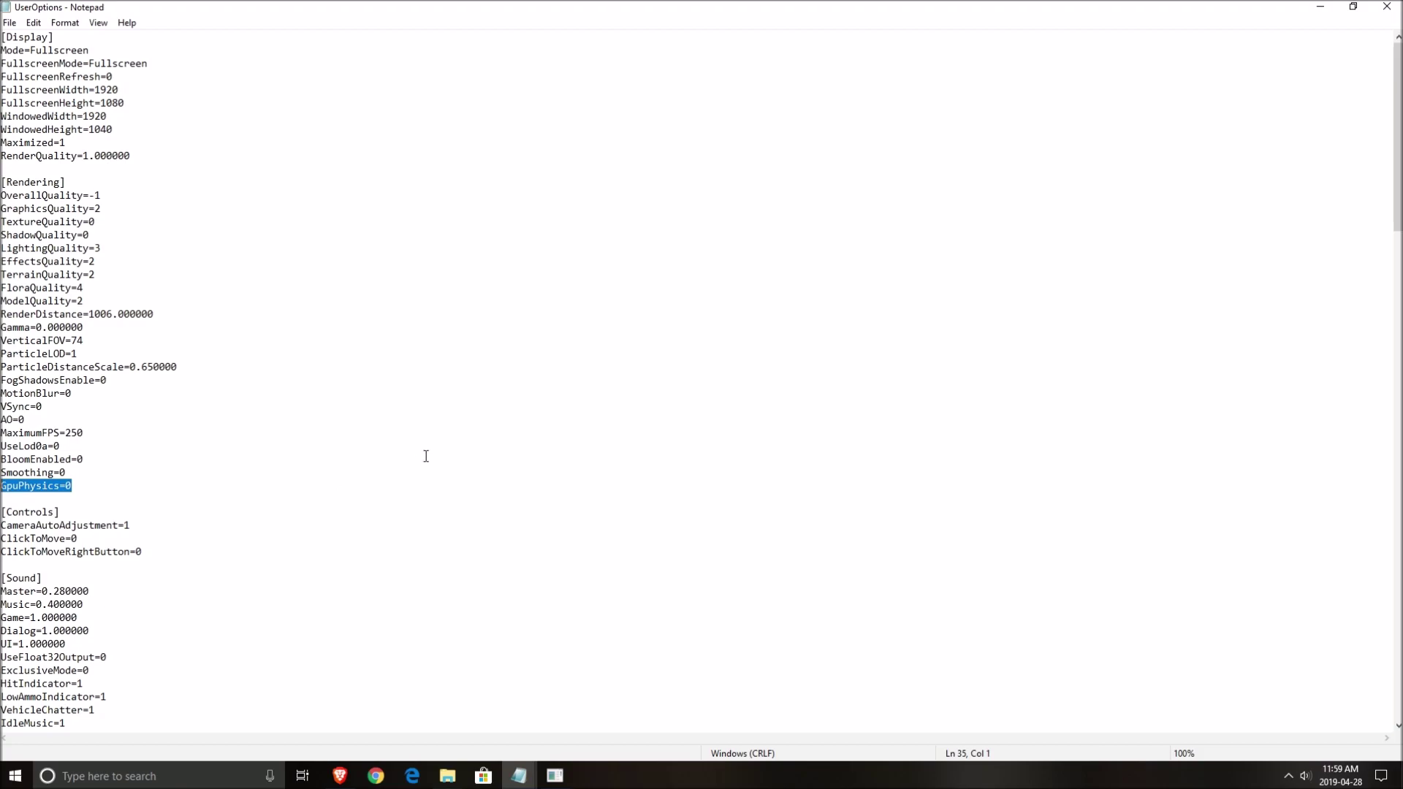